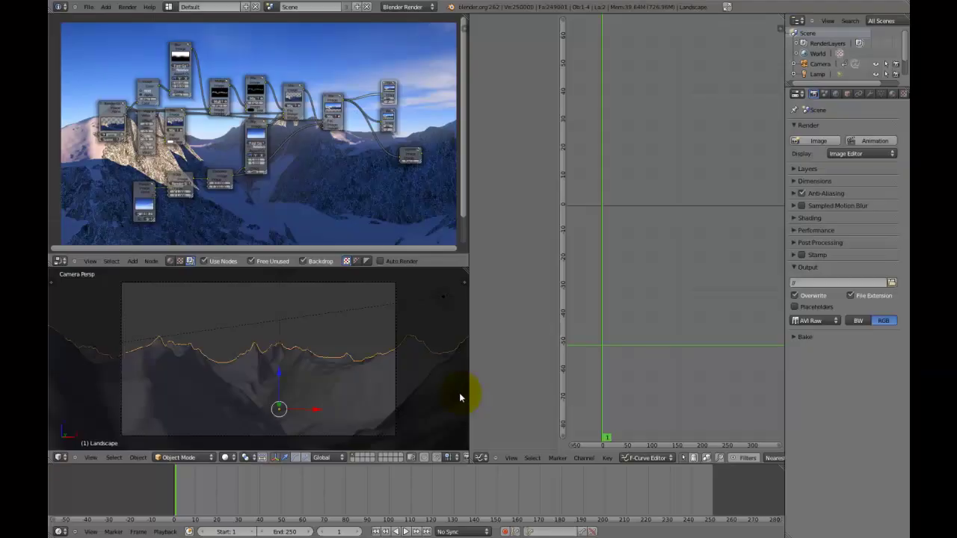
# - Select the camera, play the fly-through animation, then select the landscape
pyautogui.rightClick(397, 397)
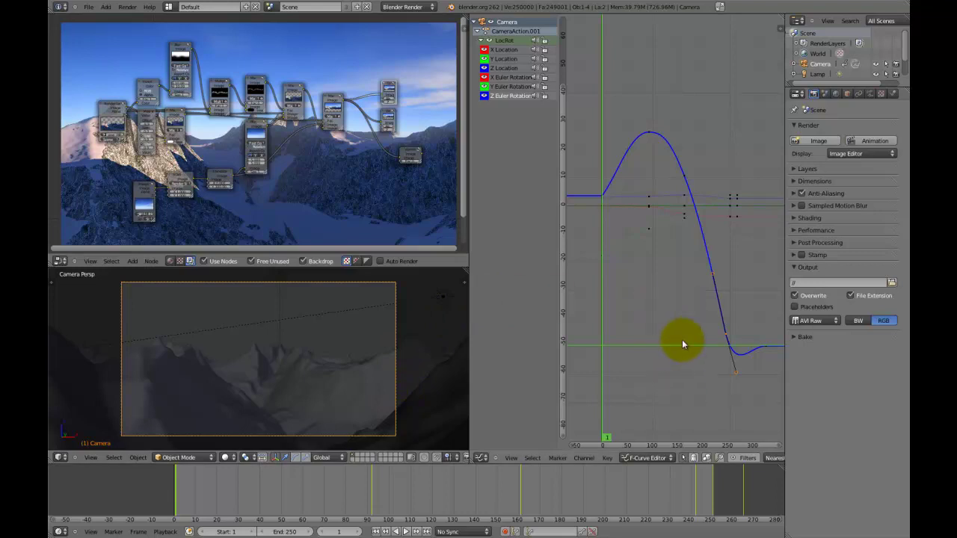
pyautogui.hotkey('alt', 'a')
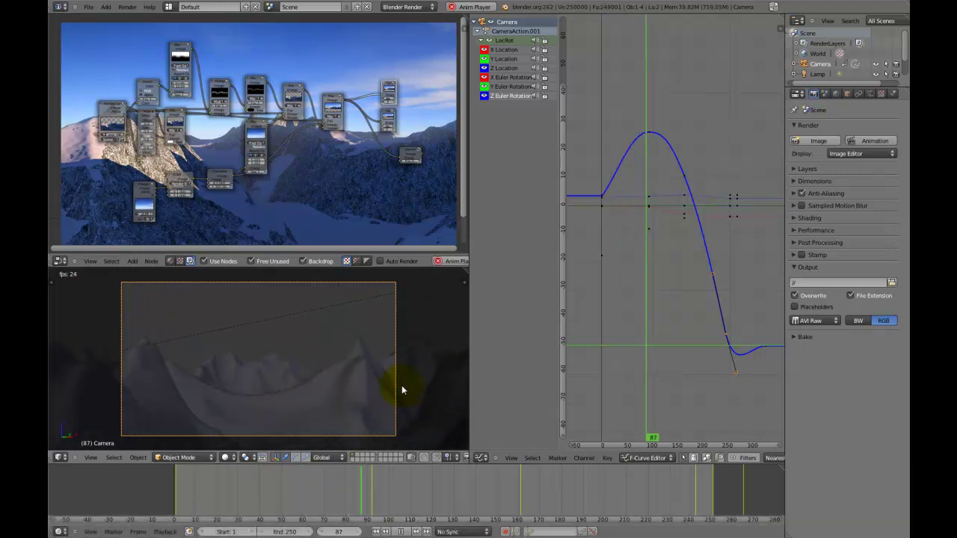
pyautogui.rightClick(361, 385)
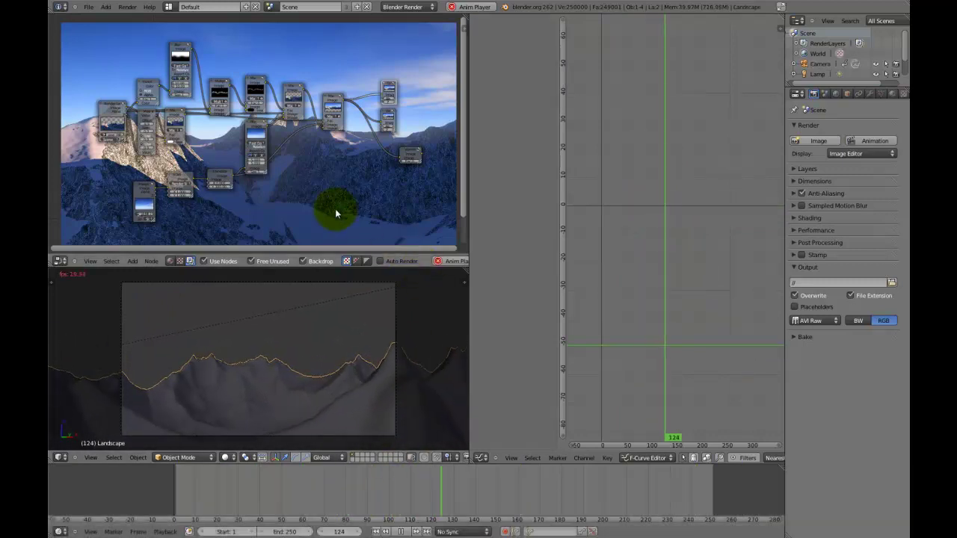
# - Look over the enlarged compositing nodes, then stop playback and return to the first frame
pyautogui.hotkey('shift', 'space')
pyautogui.hotkey('shift', 'space')
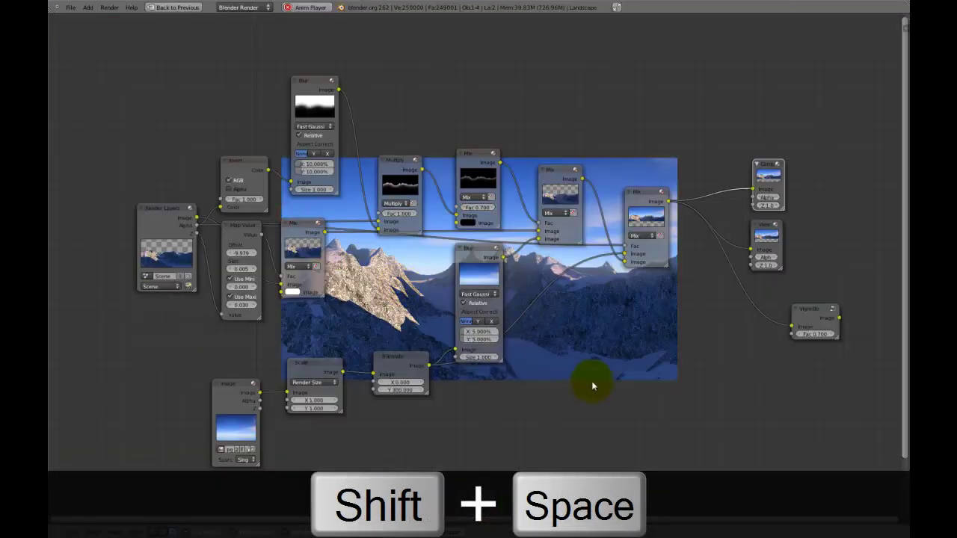
pyautogui.moveTo(604, 381)
pyautogui.mouseDown(button='middle')
pyautogui.moveTo(280, 156)
pyautogui.moveTo(581, 410)
pyautogui.moveTo(624, 374)
pyautogui.moveTo(615, 367)
pyautogui.mouseUp(button='middle')
pyautogui.hotkey('shift', 'space')
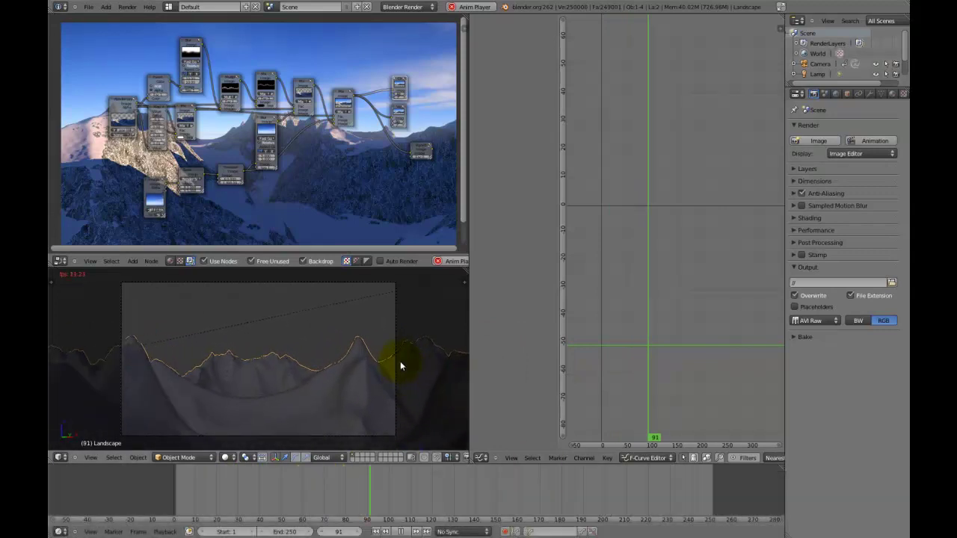
pyautogui.press('space')
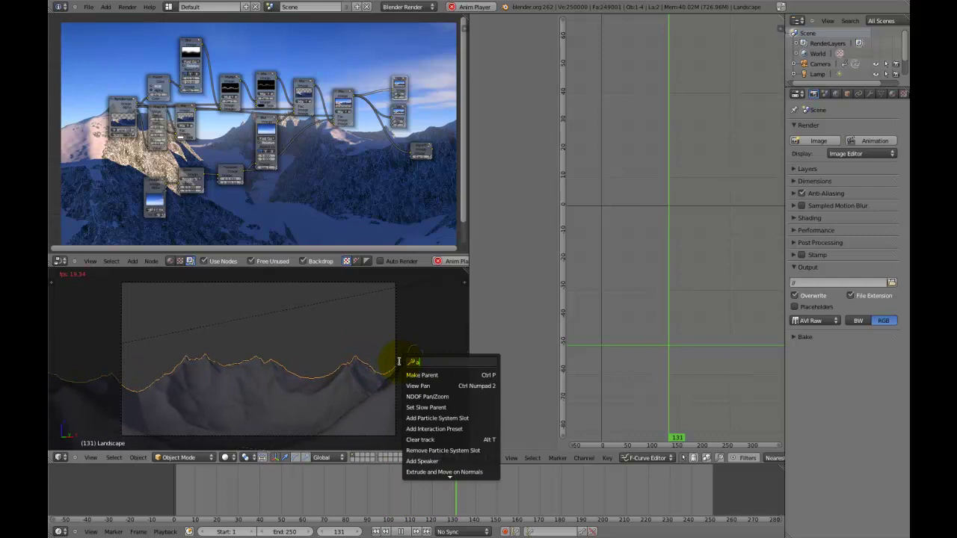
pyautogui.press('Escape')
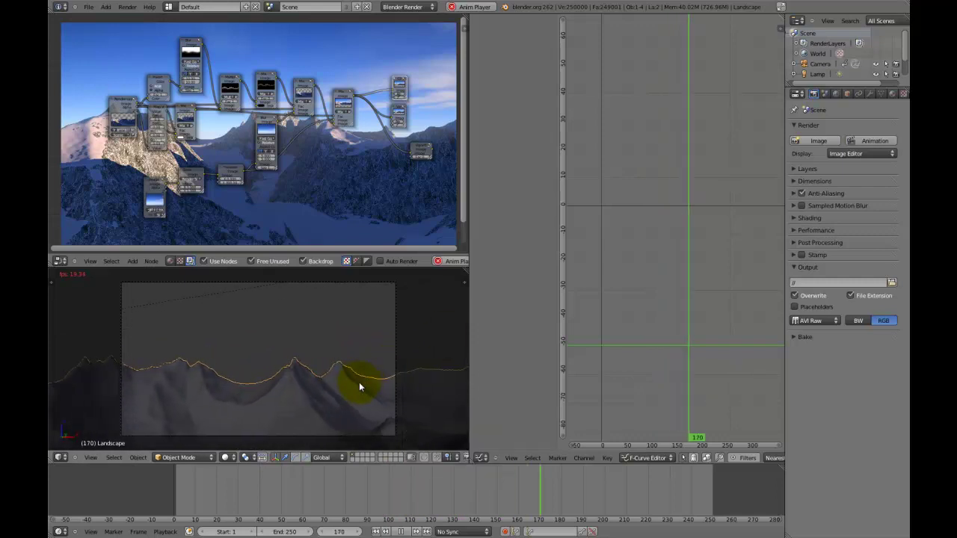
pyautogui.hotkey('alt', 'a')
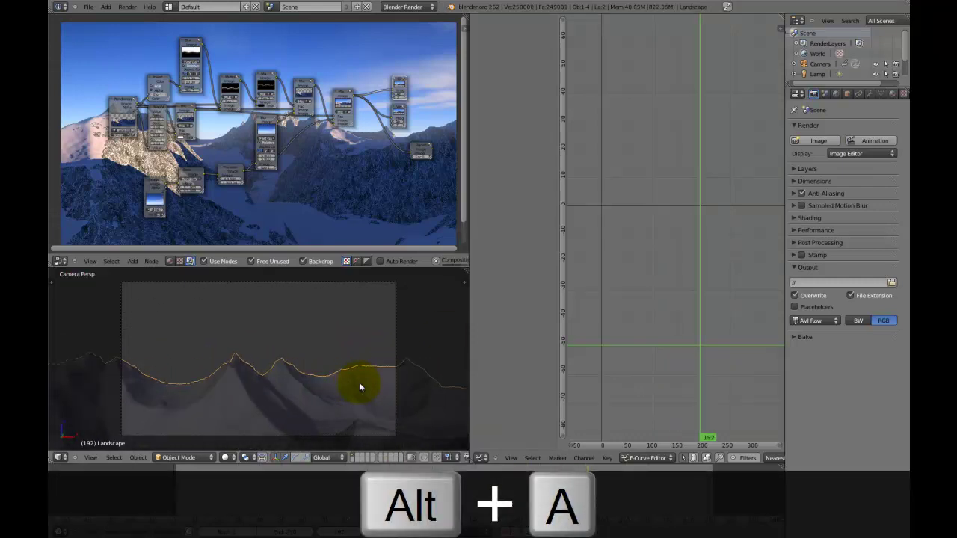
pyautogui.hotkey('shift', 'Left')
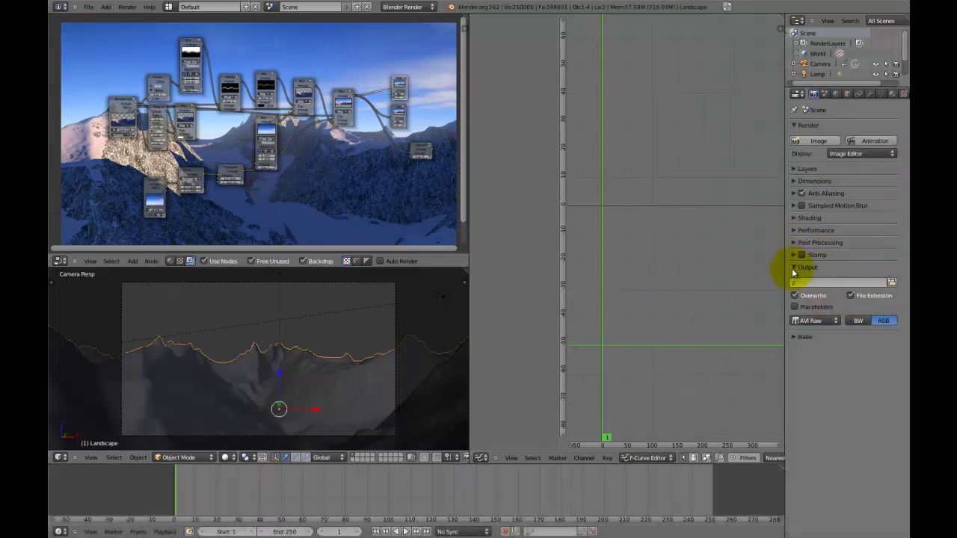
# - Leave the output format and path unchanged, and lower the timeline border to enlarge the 3D view
pyautogui.click(832, 322)
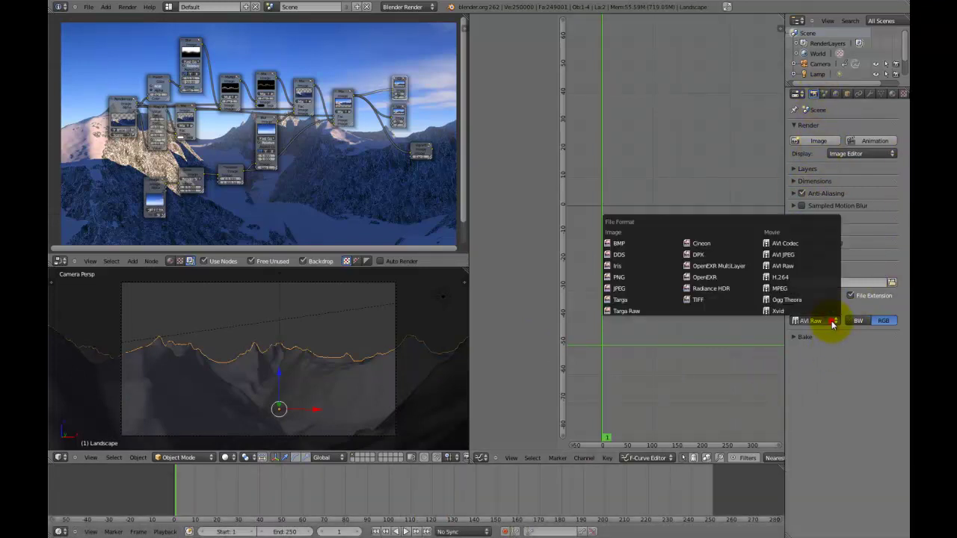
pyautogui.click(815, 310)
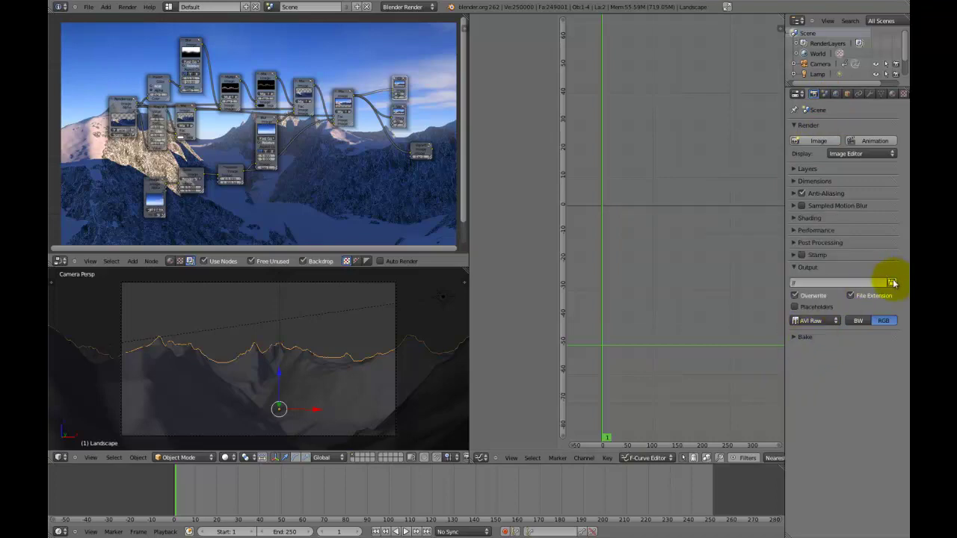
pyautogui.click(892, 282)
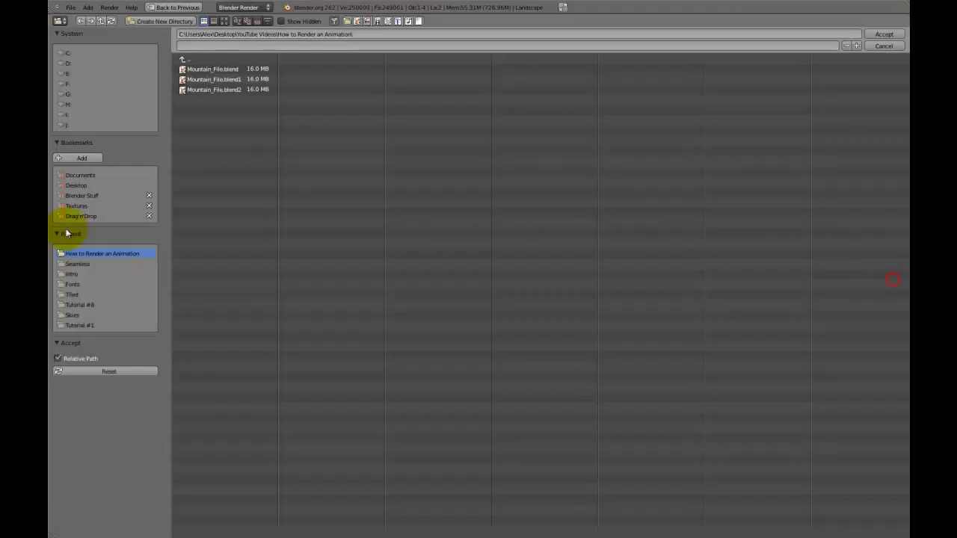
pyautogui.click(895, 47)
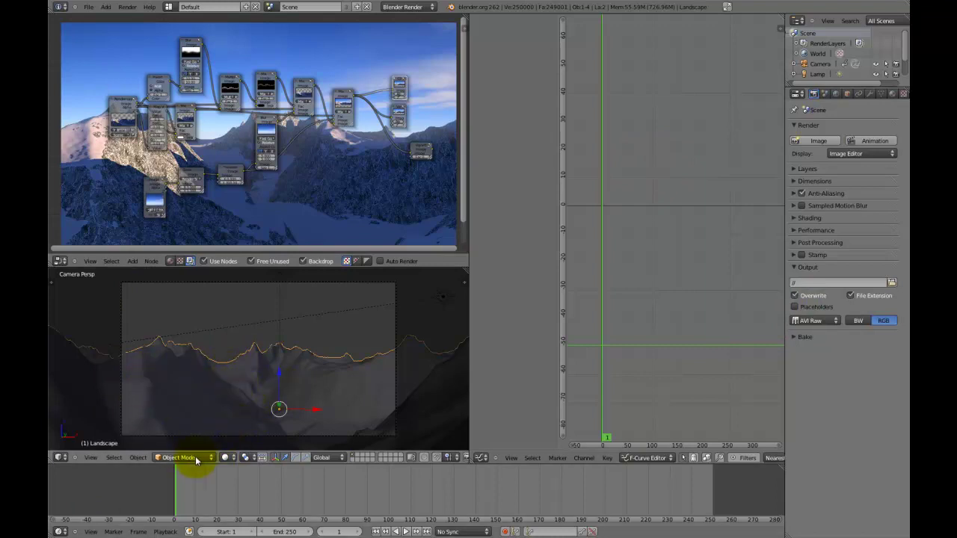
pyautogui.moveTo(204, 466); pyautogui.dragTo(204, 506)
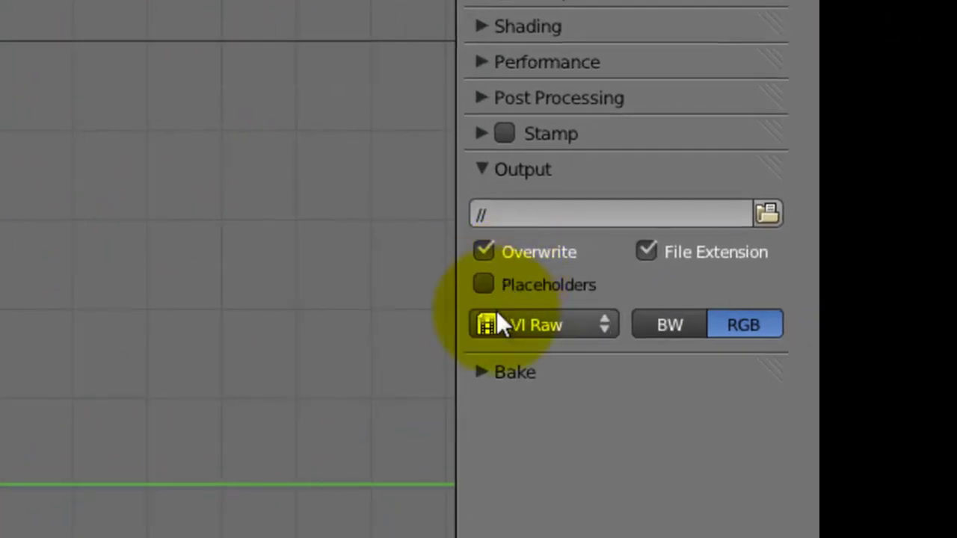
# - Change the render output format from AVI Raw to PNG (RGB, 90% compression)
pyautogui.click(800, 321)
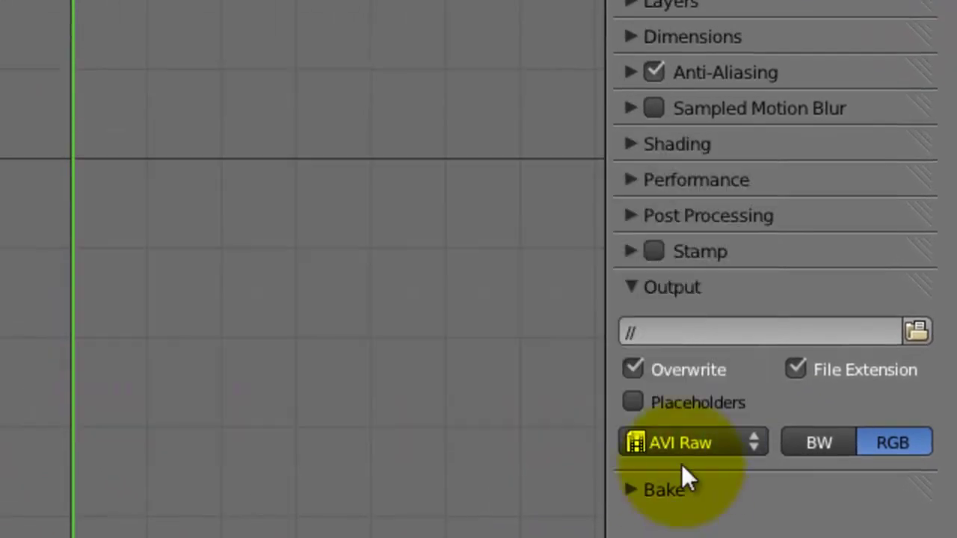
pyautogui.click(682, 445)
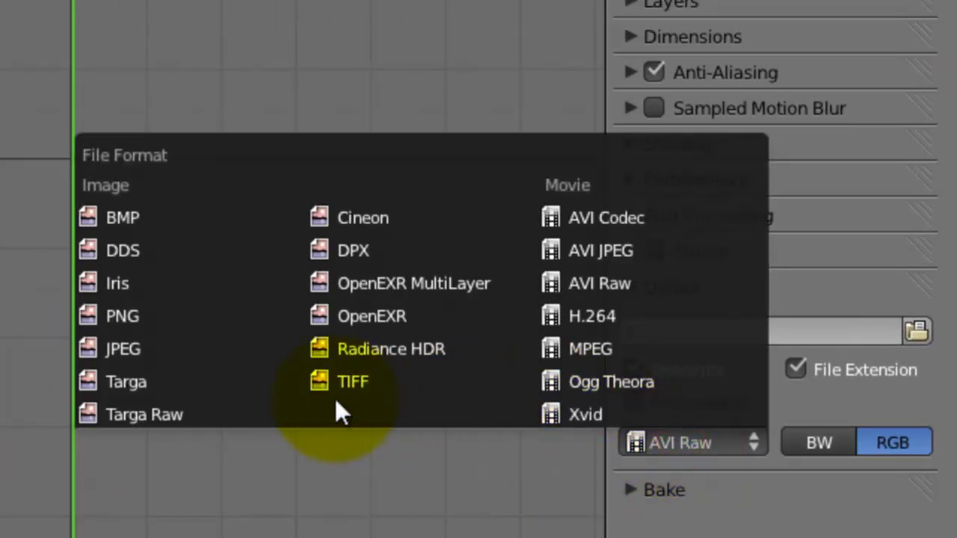
pyautogui.click(181, 322)
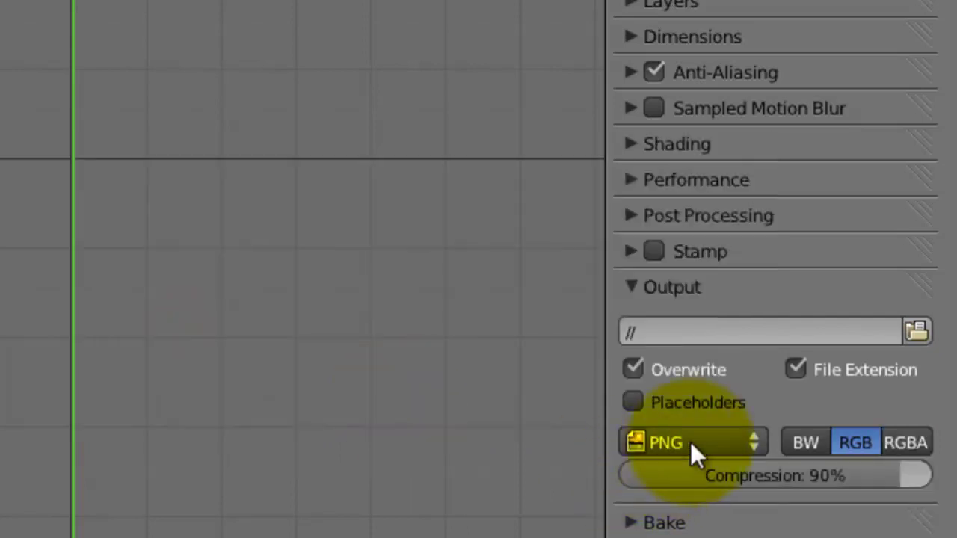
pyautogui.click(695, 438)
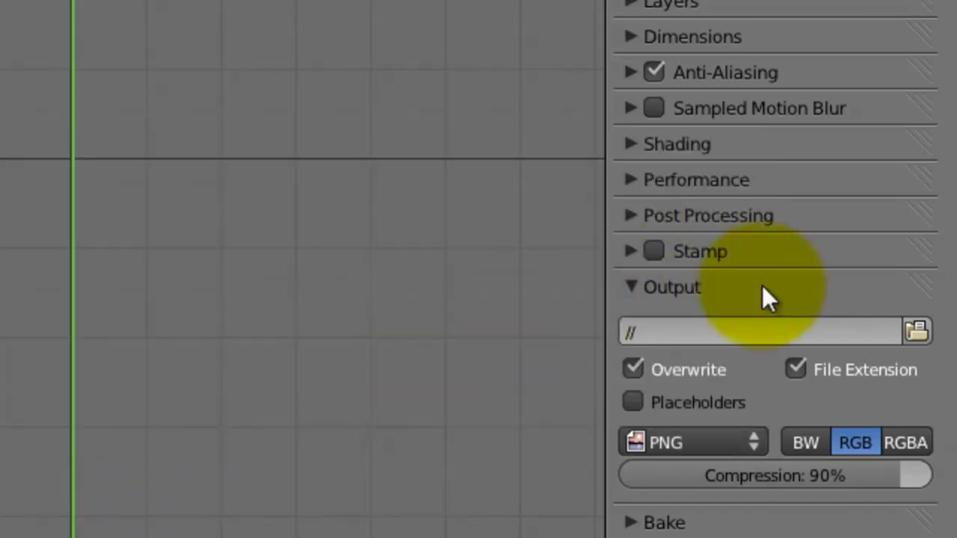
pyautogui.click(724, 440)
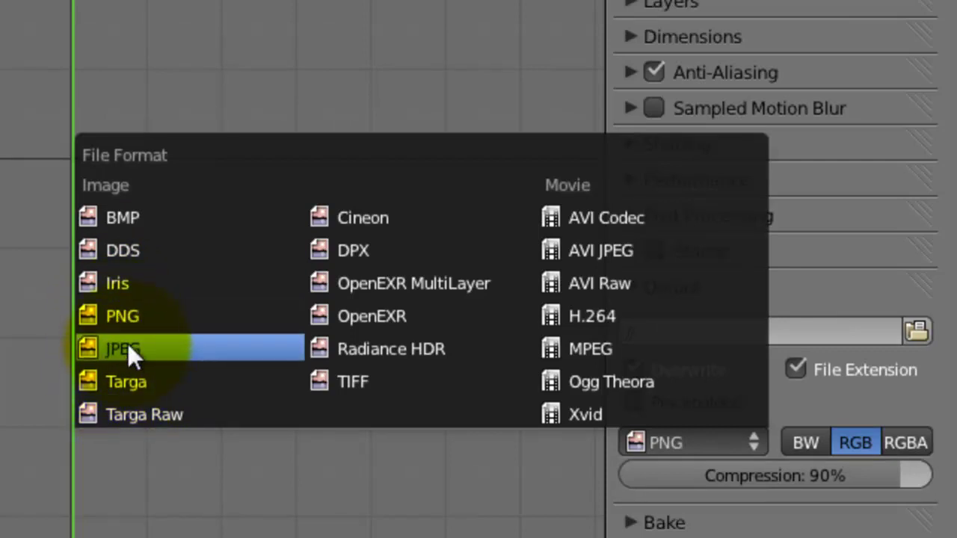
# - Point the render output to a new 'Image Sequence' folder with the file name 'Frame'
pyautogui.click(127, 322)
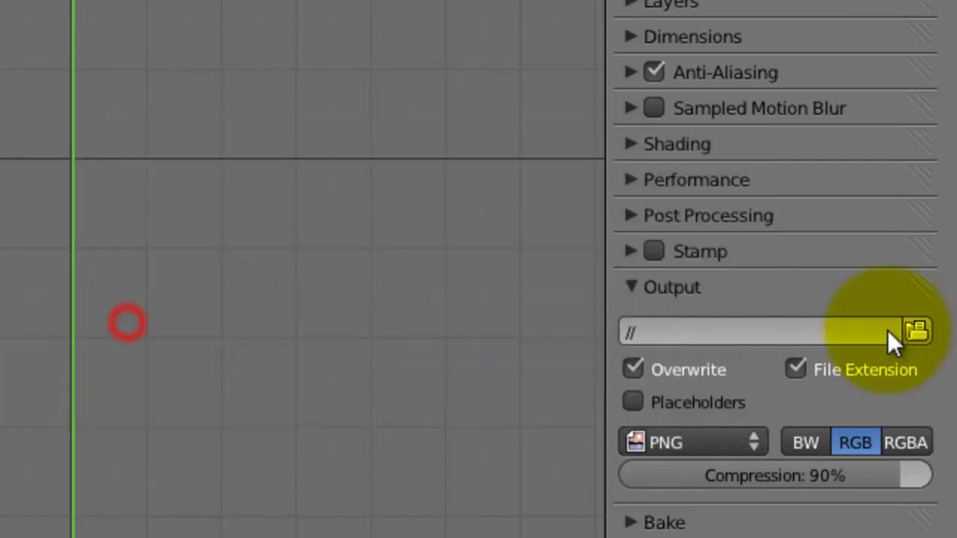
pyautogui.click(917, 330)
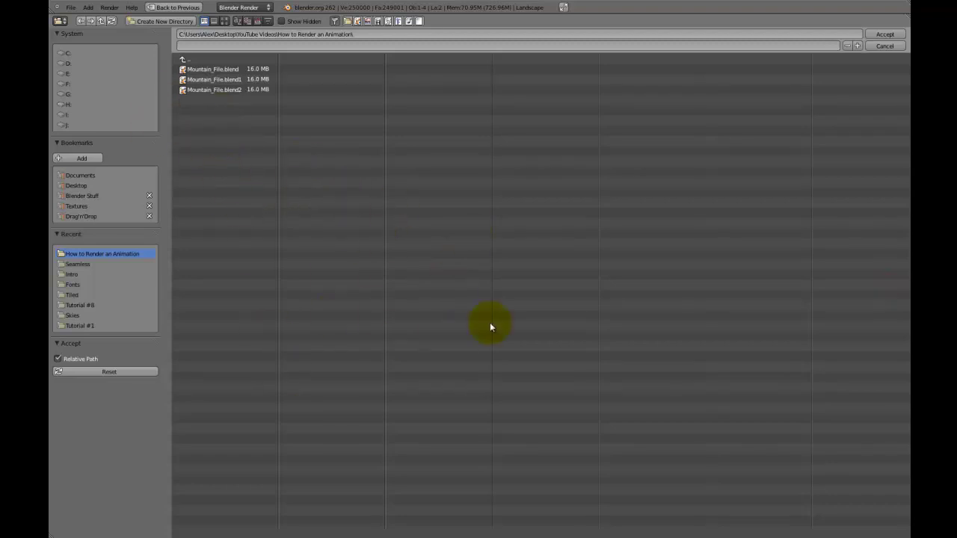
pyautogui.click(179, 23)
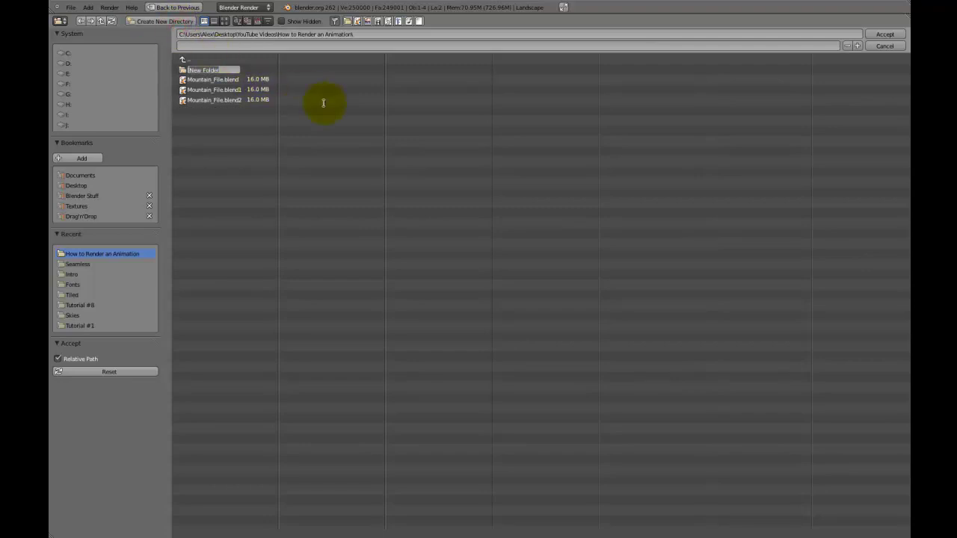
pyautogui.write('hi')
pyautogui.write('age Seque')
pyautogui.write('nce')
pyautogui.press('Return')
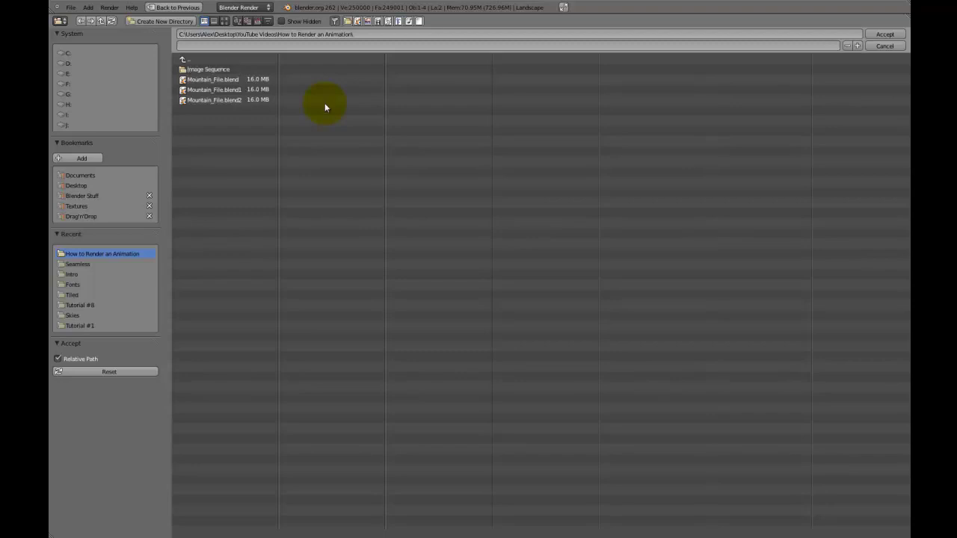
pyautogui.click(192, 68)
pyautogui.click(225, 46)
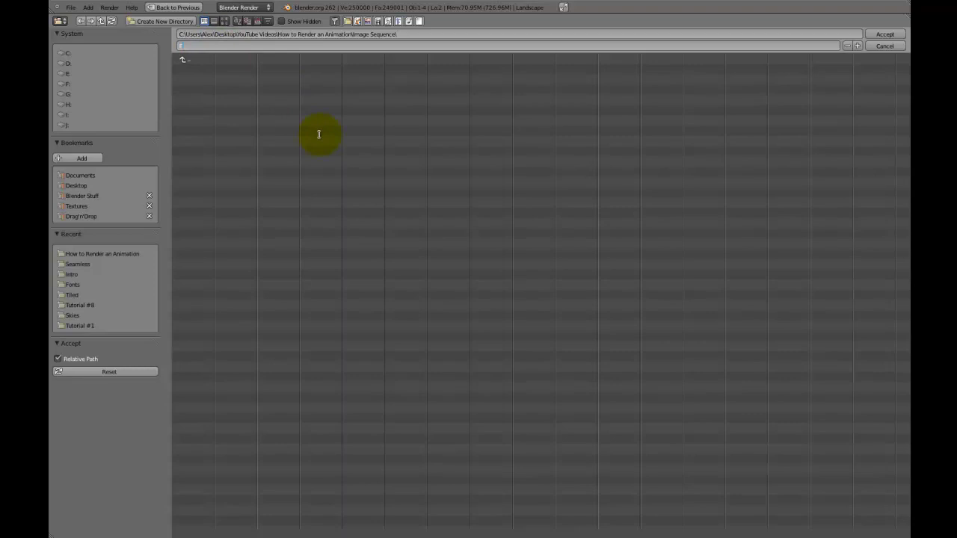
pyautogui.write('Frame')
pyautogui.press('Return')
# - Accept the //Image Sequence\Frame output path and save the blend file over the existing one
pyautogui.click(886, 34)
pyautogui.hotkey('ctrl', 's')
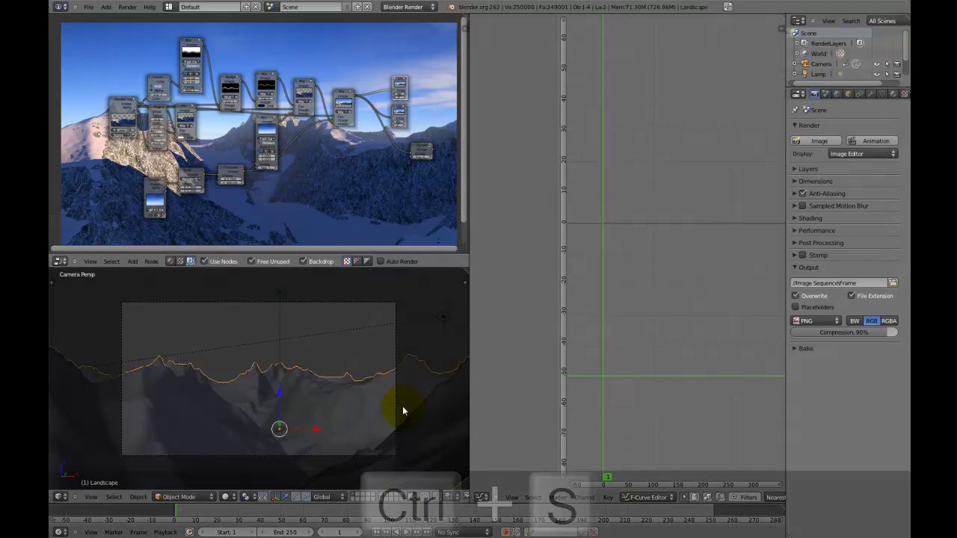
pyautogui.click(403, 406)
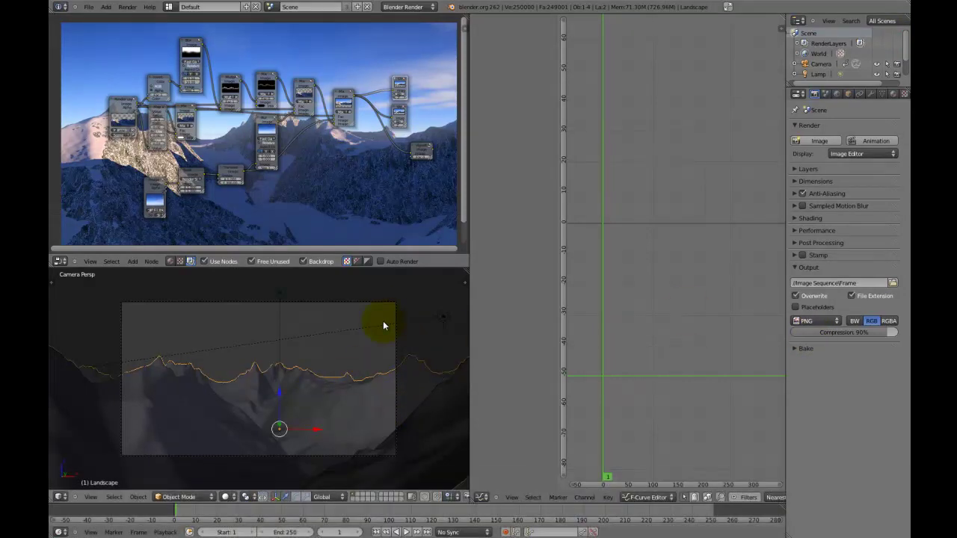
# - Start the render, toggle the render view full-screen and back, and expand the Dimensions panel
pyautogui.hotkey('ctrl', 'F12')
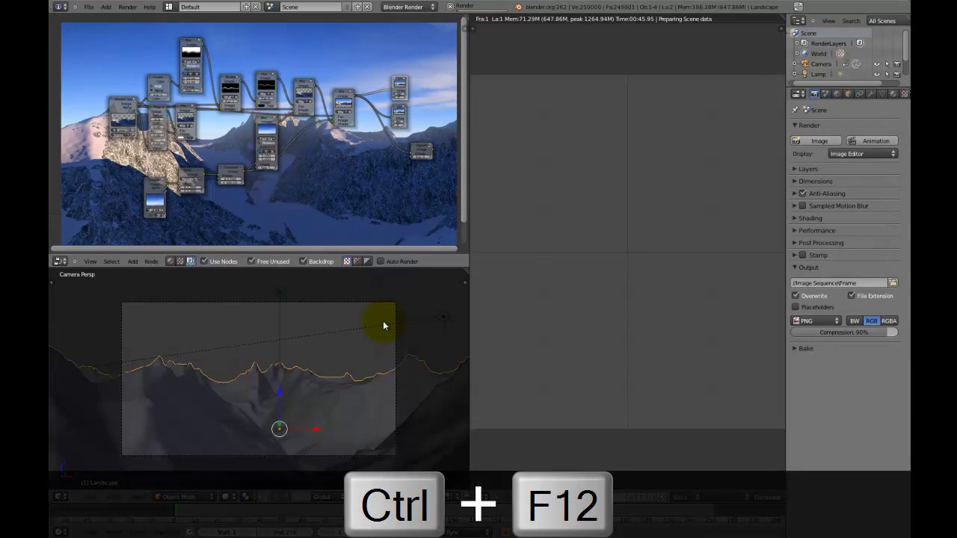
pyautogui.click(612, 188)
pyautogui.hotkey('shift', 'space')
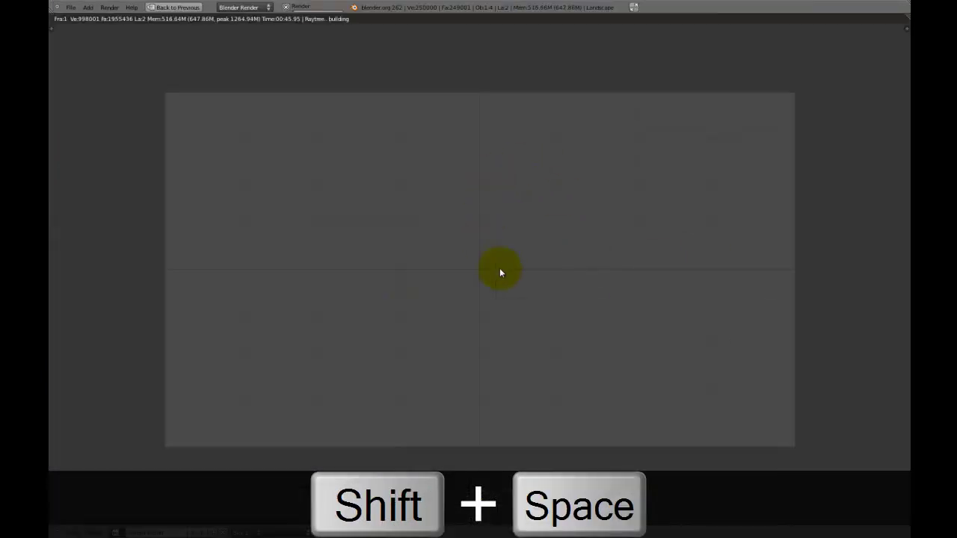
pyautogui.hotkey('shift', 'space')
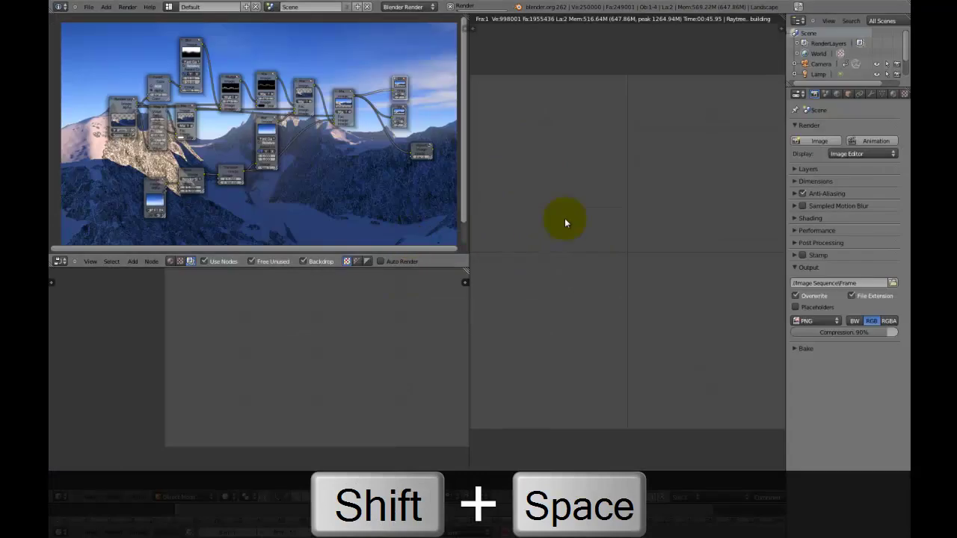
pyautogui.click(807, 181)
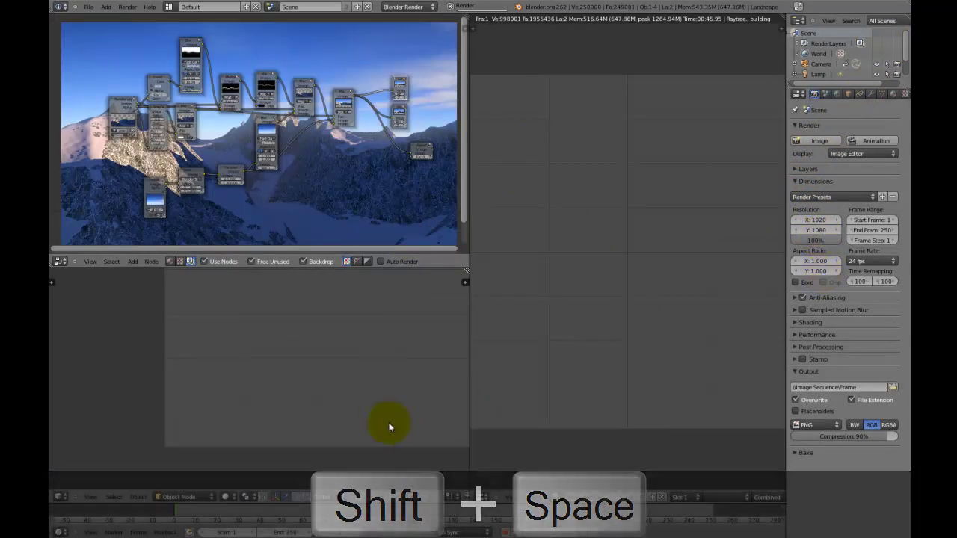
pyautogui.moveTo(602, 222); pyautogui.dragTo(561, 245, button='middle')
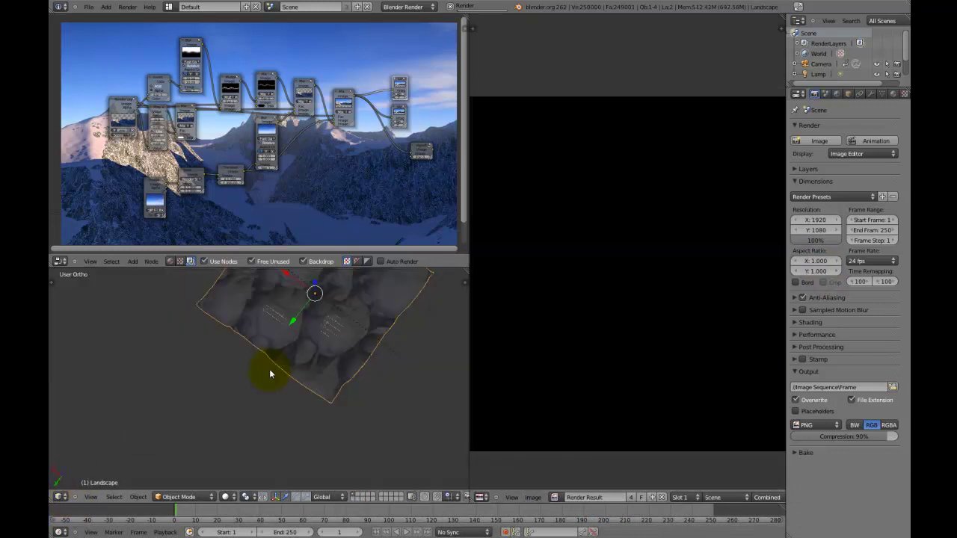
# - Zoom out in the render view, fold away Dimensions, and briefly expand the Stamp panel
pyautogui.press('KP_0')
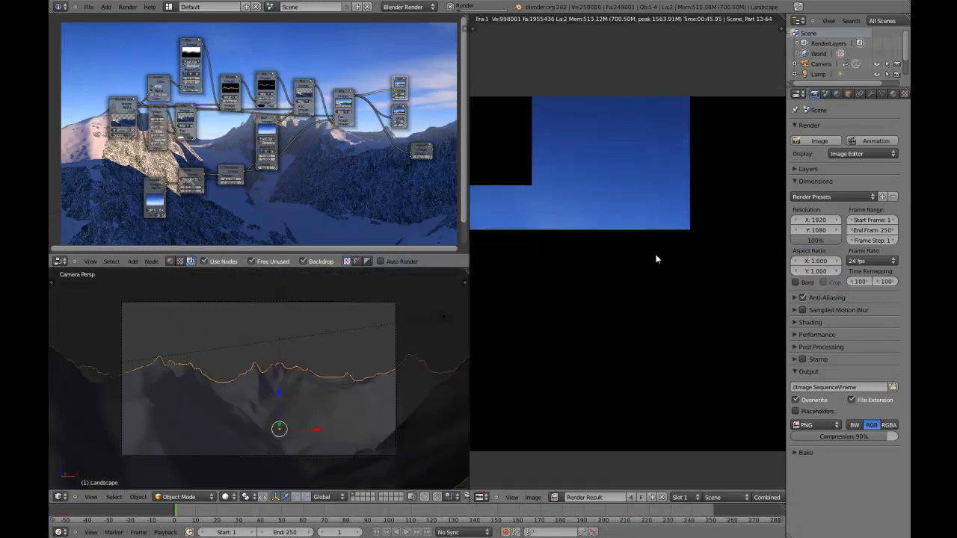
pyautogui.scroll(-1, 684, 277)
pyautogui.scroll(-1, 676, 285)
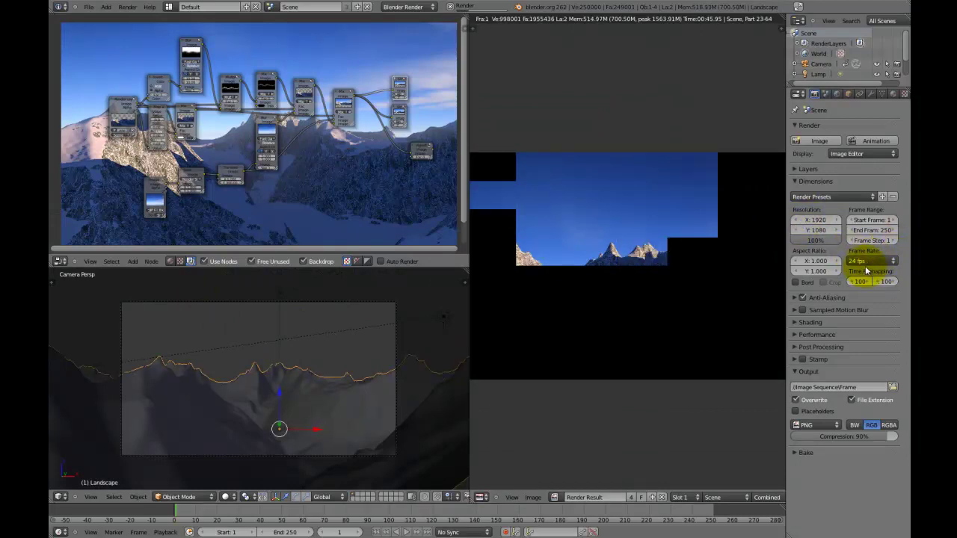
pyautogui.click(799, 181)
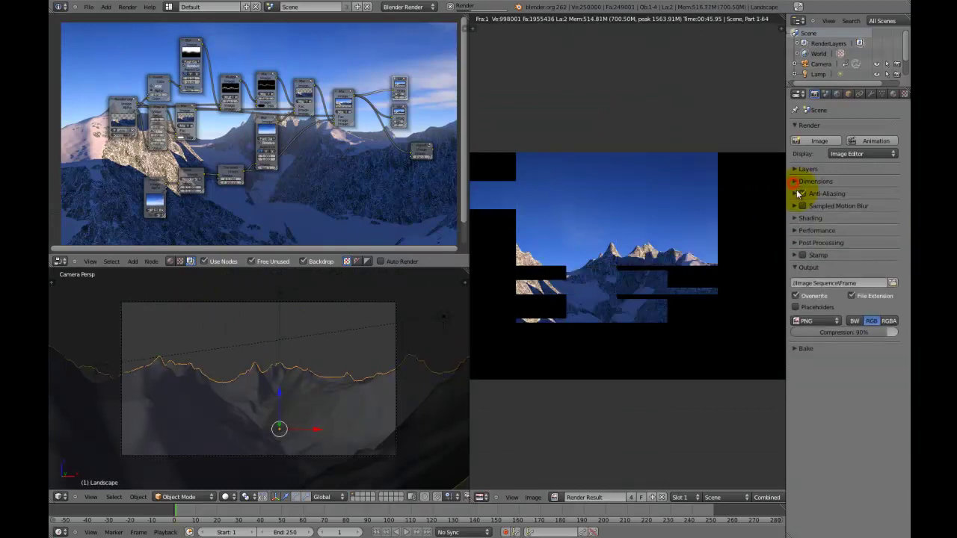
pyautogui.click(795, 256)
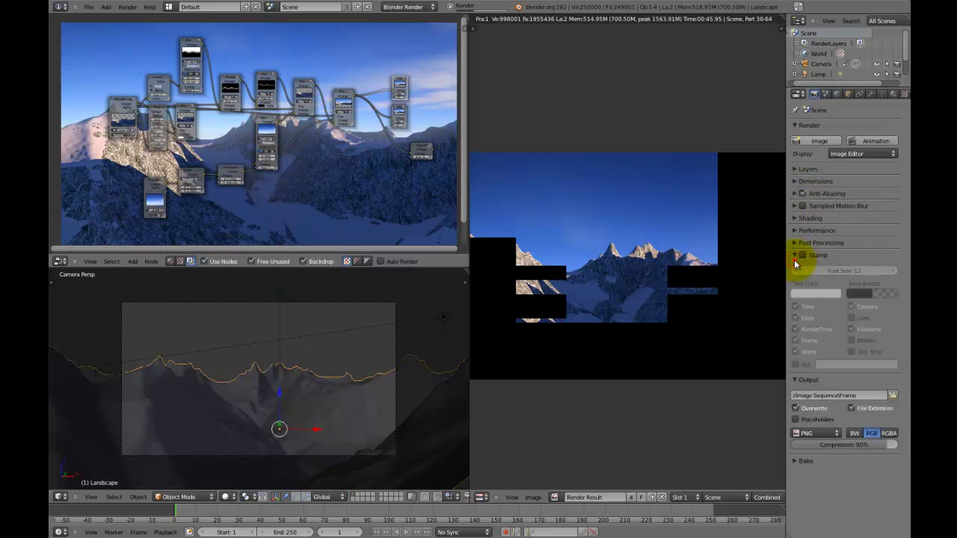
pyautogui.click(795, 257)
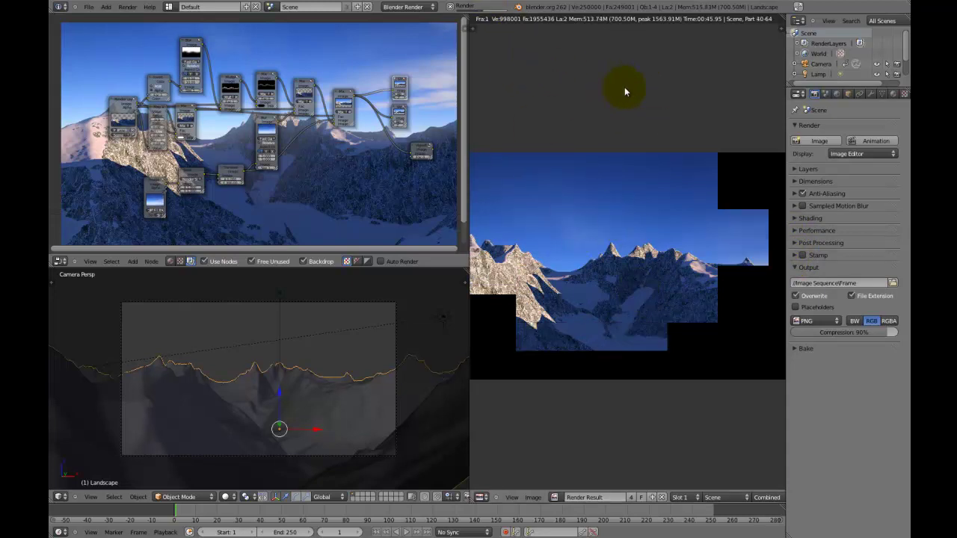
pyautogui.press('F9')
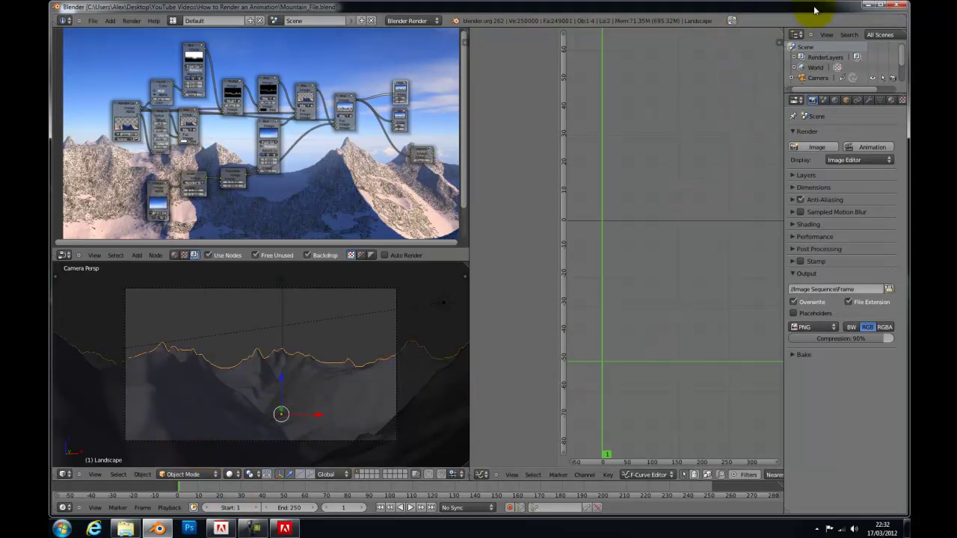
# - Maximize Blender, reload the default start-up file, and move to the next screen layout
pyautogui.click(732, 21)
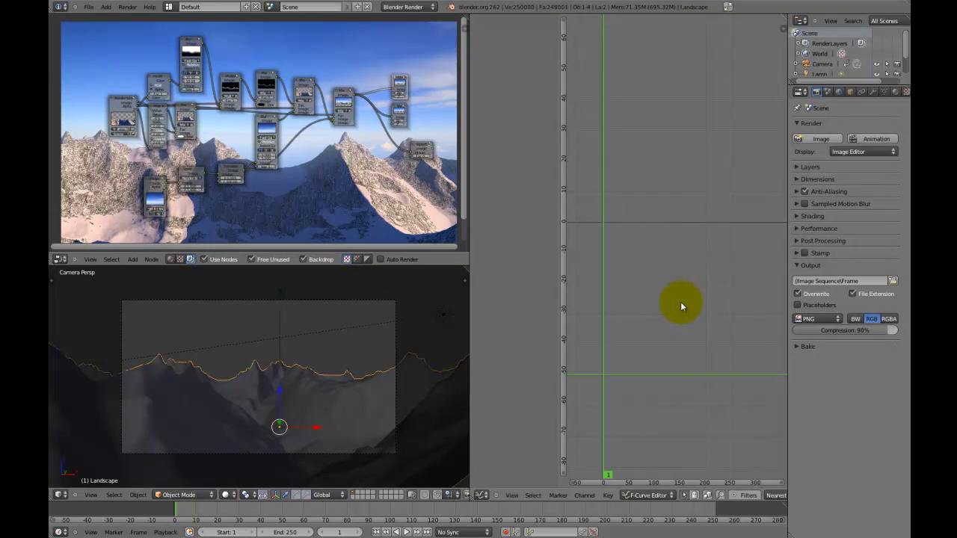
pyautogui.hotkey('ctrl', 'n')
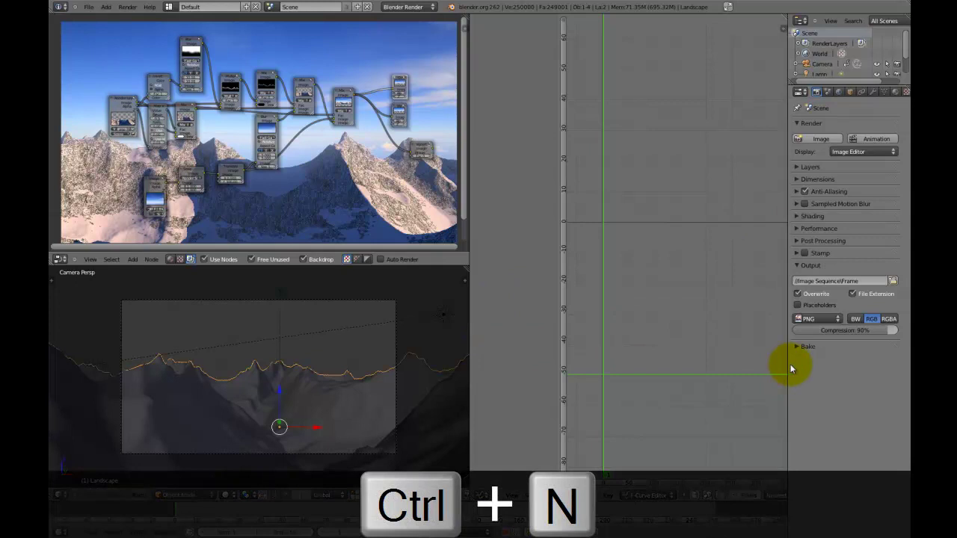
pyautogui.hotkey('shift', 'Return')
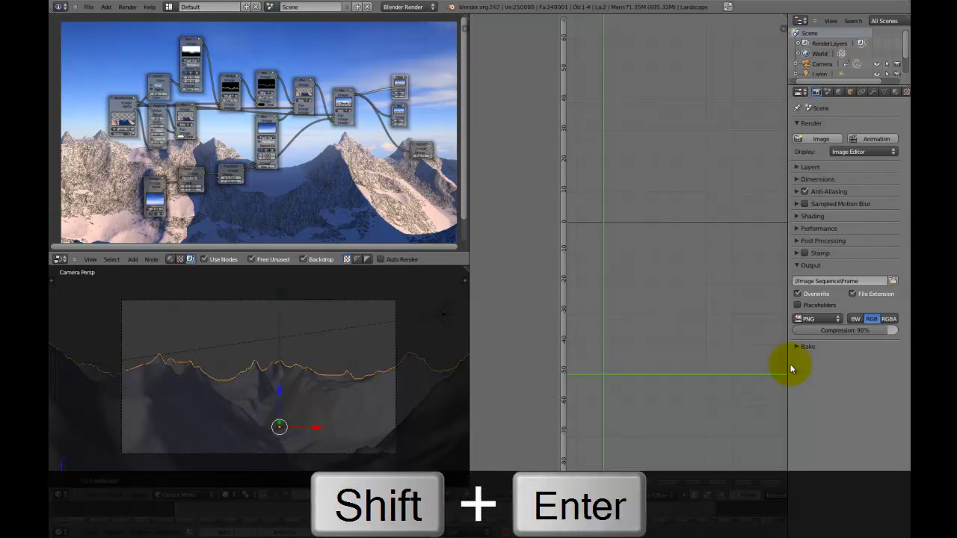
pyautogui.hotkey('ctrl', 'space')
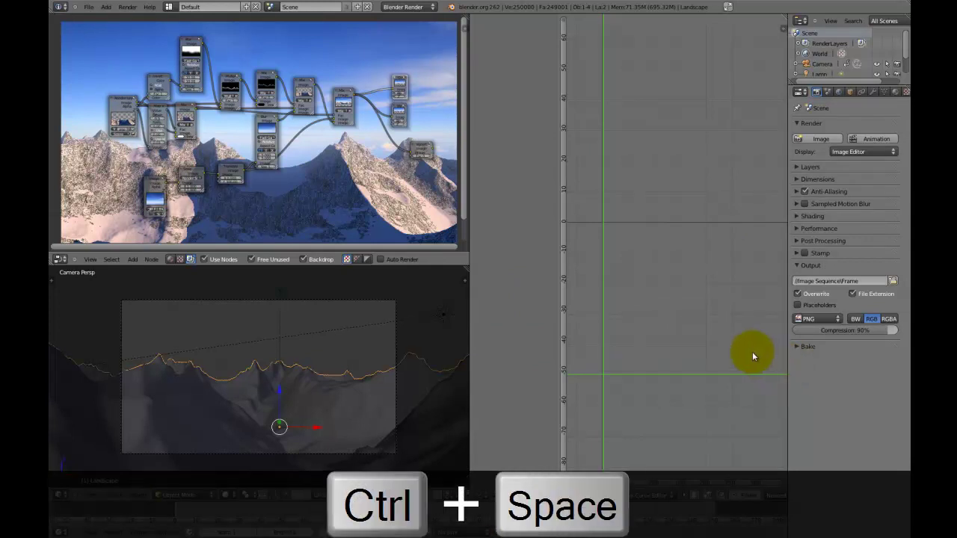
pyautogui.hotkey('ctrl', 'n')
pyautogui.click(752, 357)
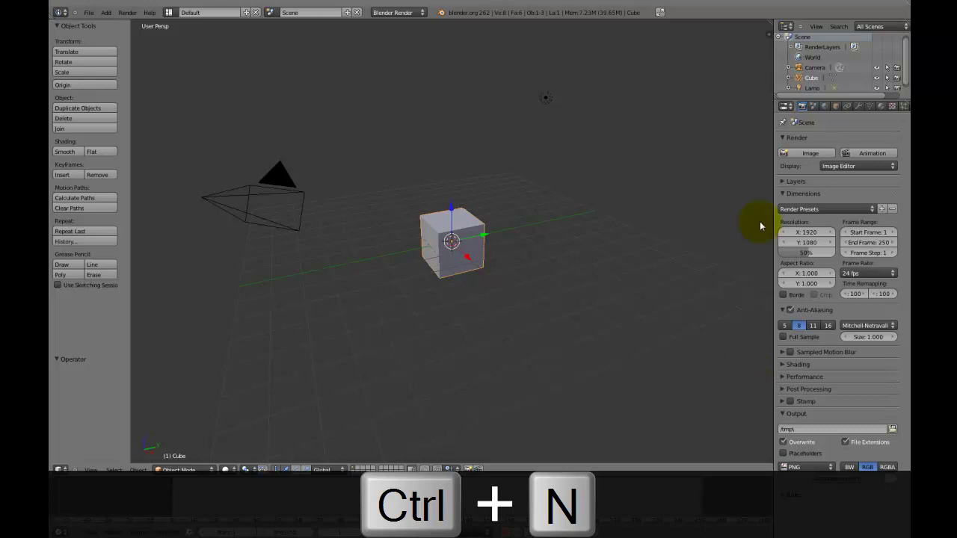
pyautogui.hotkey('ctrl', 'Right')
pyautogui.hotkey('ctrl', 'Right')
pyautogui.hotkey('ctrl', 'Right')
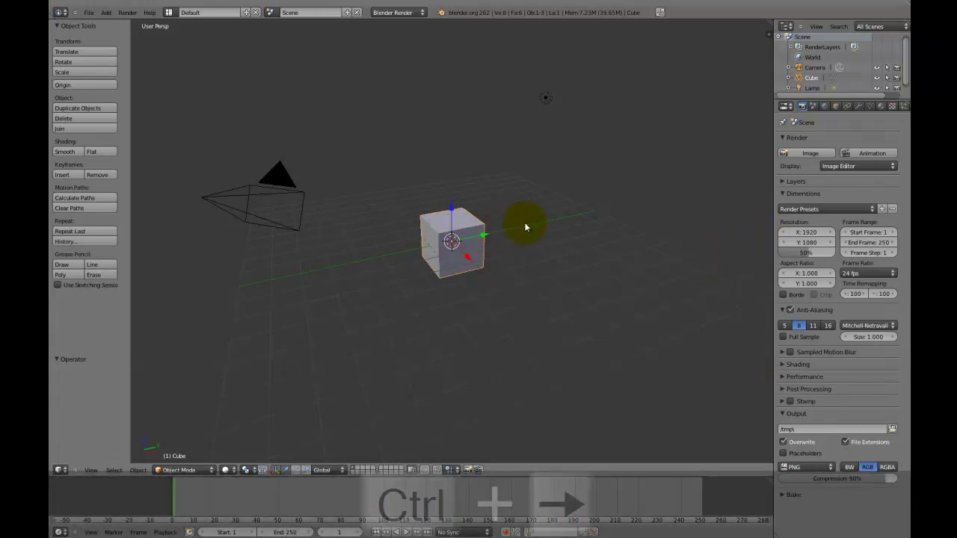
# - Add all 159 Frame PNGs from Desktop/YouTube Videos/Image Sequence as one image strip
pyautogui.hotkey('ctrl', 'Right')
pyautogui.hotkey('ctrl', 'Right')
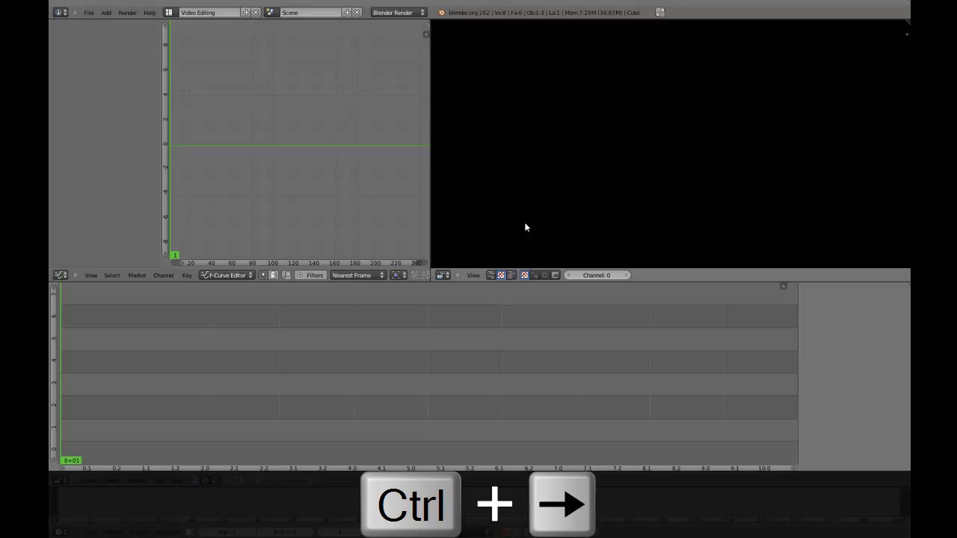
pyautogui.click(373, 115)
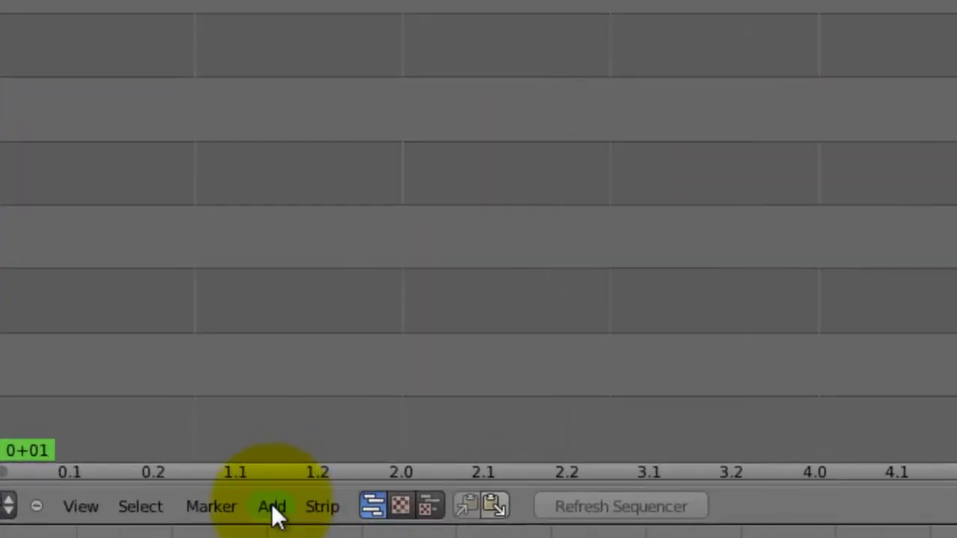
pyautogui.click(272, 507)
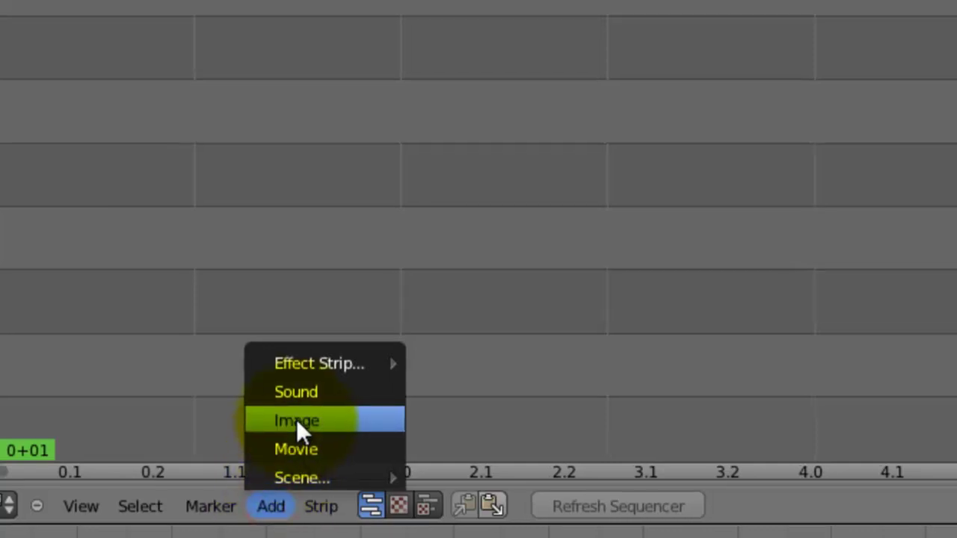
pyautogui.click(296, 418)
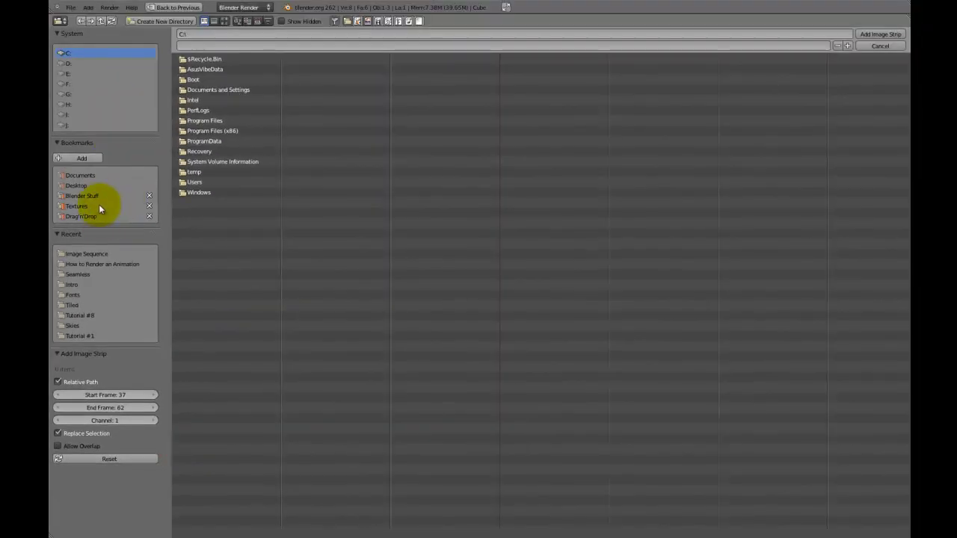
pyautogui.click(96, 186)
pyautogui.click(198, 90)
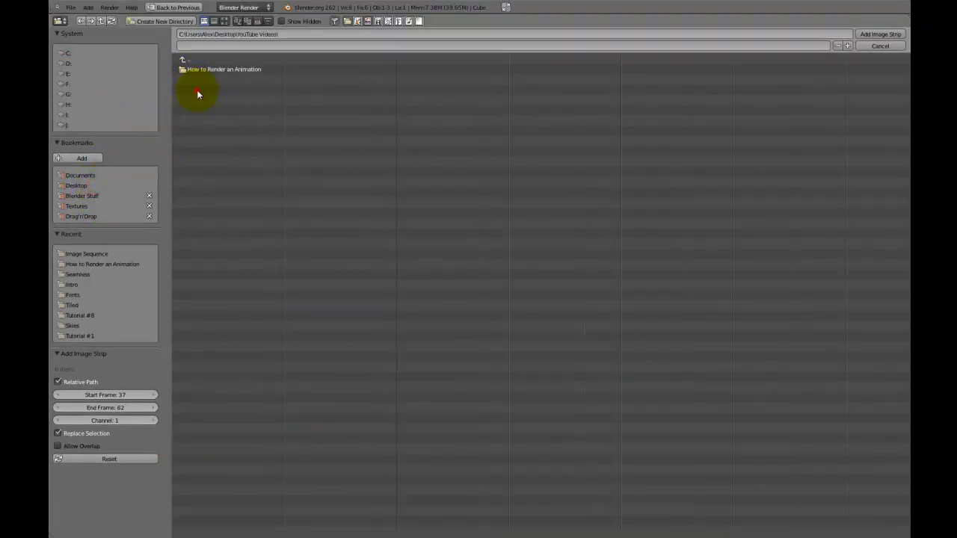
pyautogui.click(204, 71)
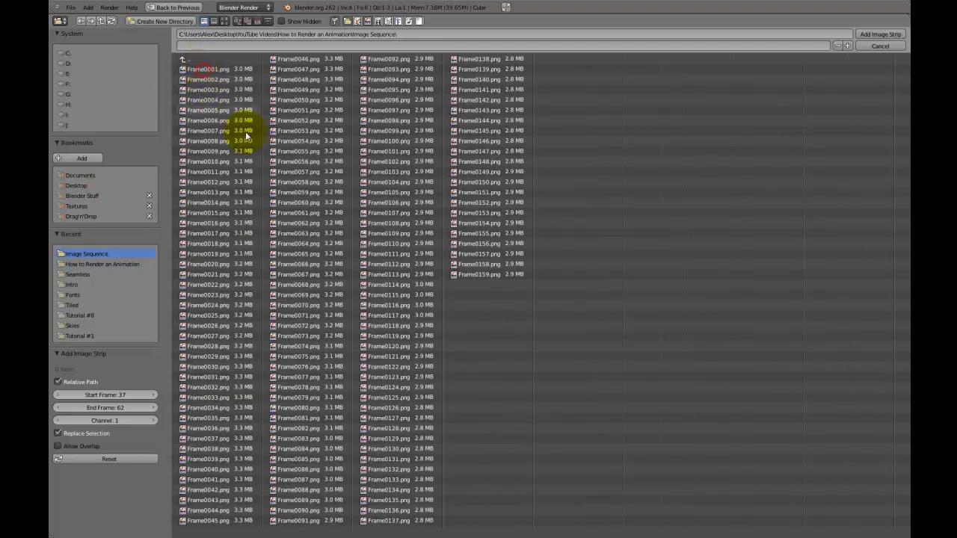
pyautogui.press('a')
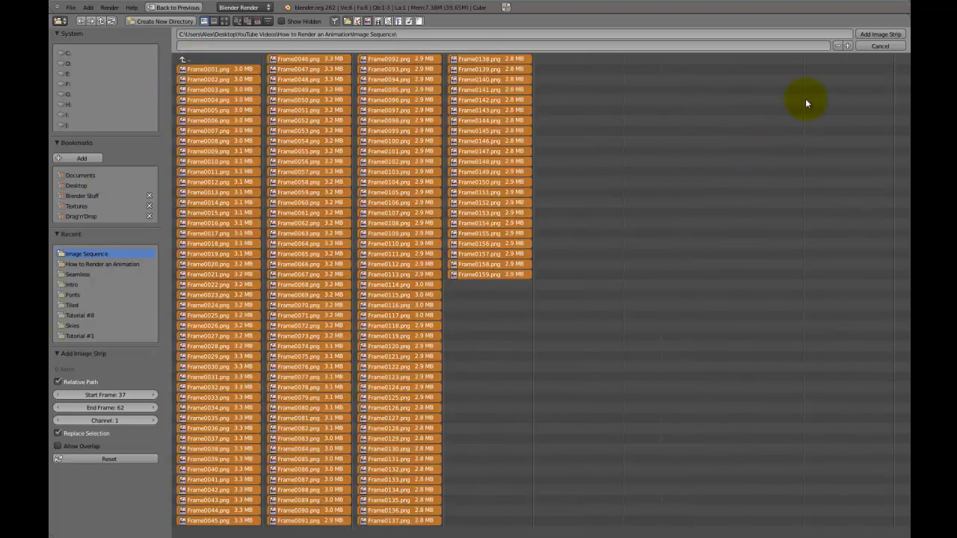
pyautogui.click(866, 35)
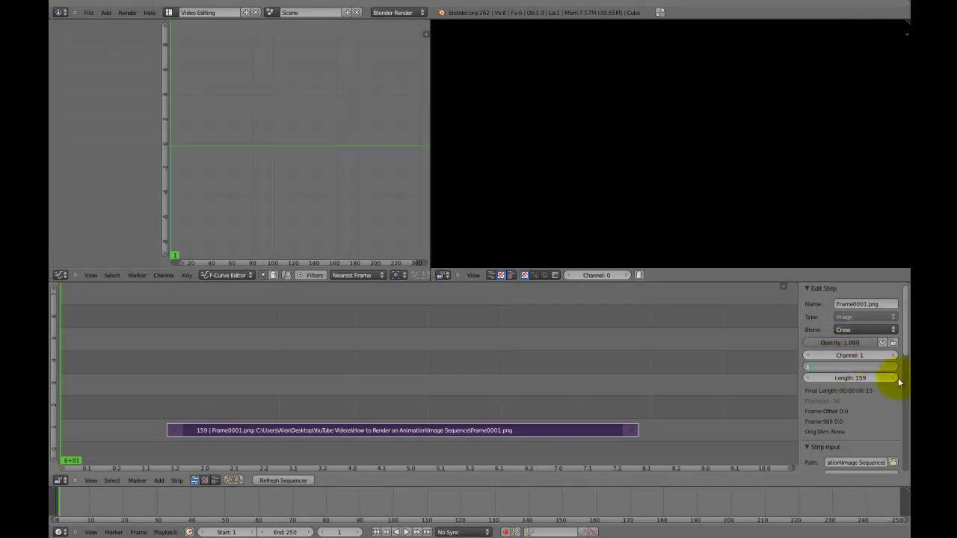
# - Set the image strip's start frame to 1 and zoom the preview onto the first mountain frame
pyautogui.press('Return')
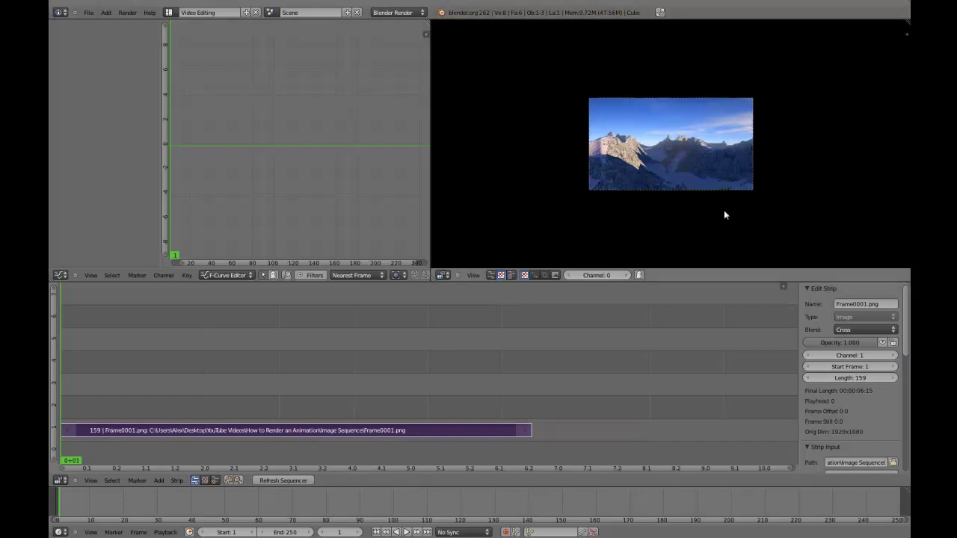
pyautogui.scroll(4, 724, 210)
pyautogui.scroll(-3, 722, 211)
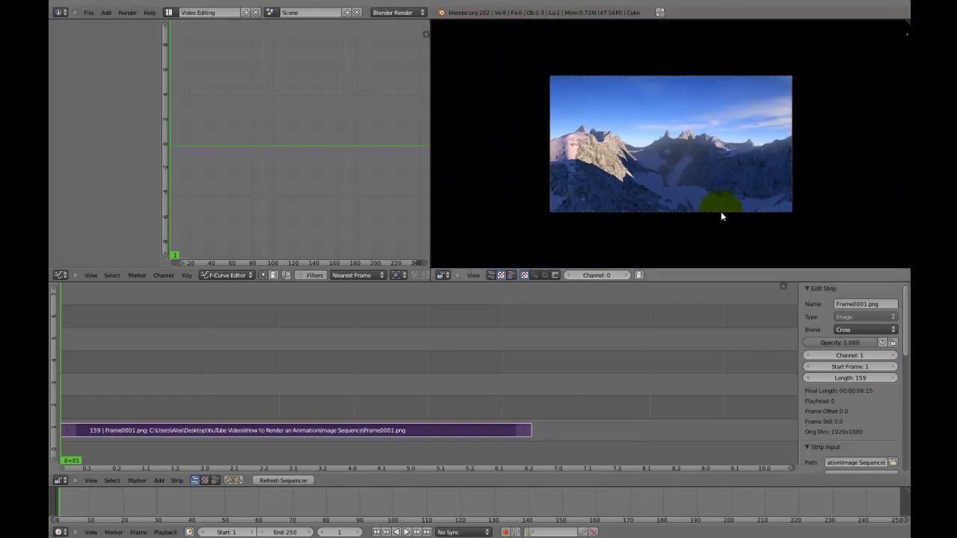
pyautogui.scroll(-1, 721, 211)
pyautogui.scroll(4, 718, 212)
pyautogui.scroll(-1, 658, 190)
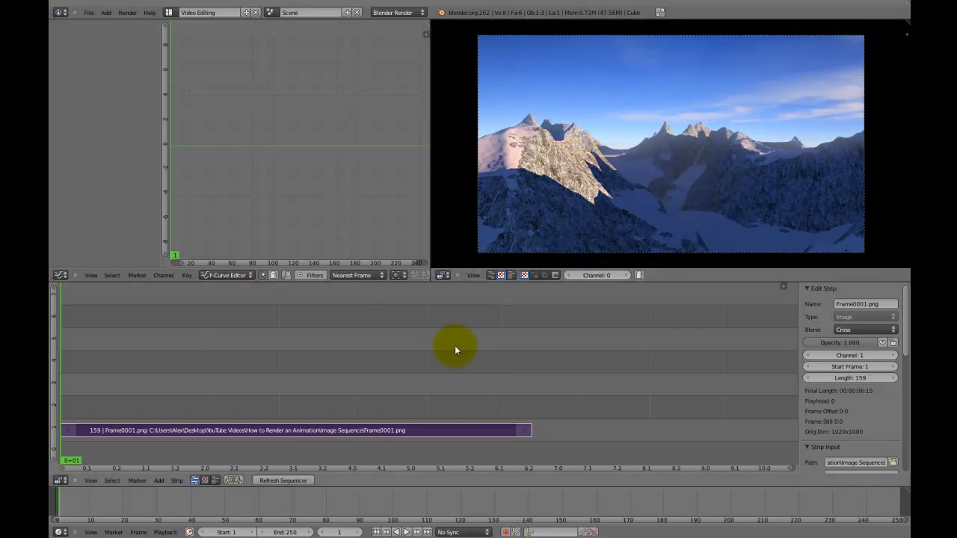
pyautogui.scroll(-2, 621, 161)
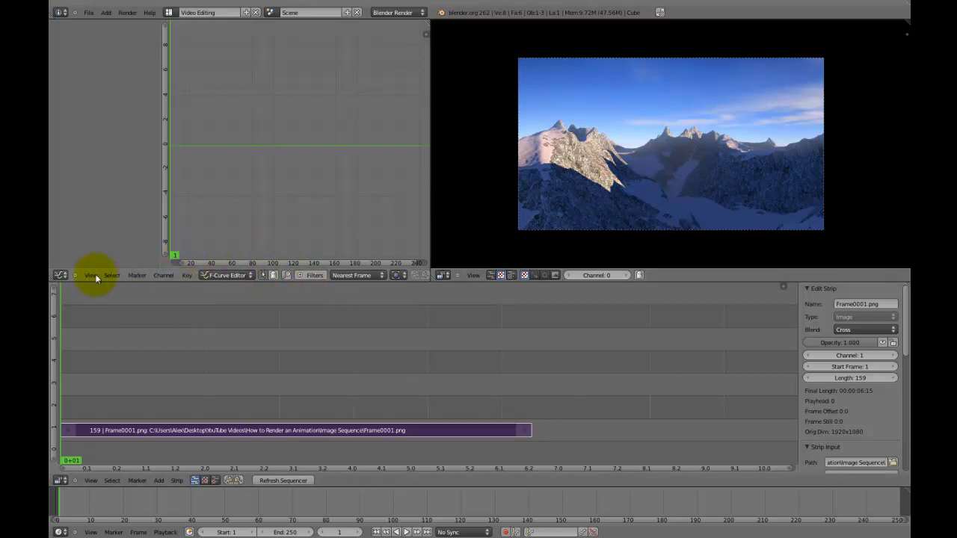
pyautogui.click(60, 275)
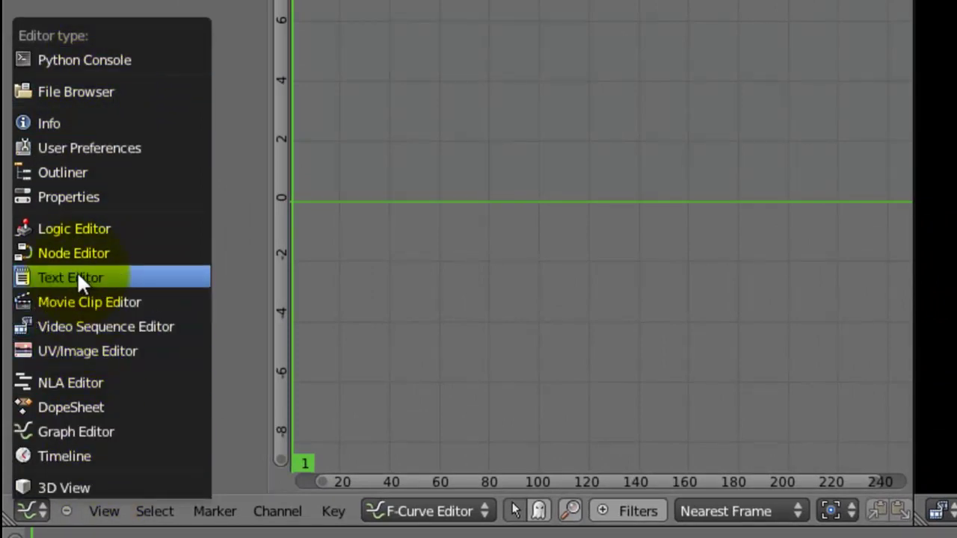
# - Switch the graph area to Properties and set the resolution scale to 100% (1920×1080)
pyautogui.click(81, 199)
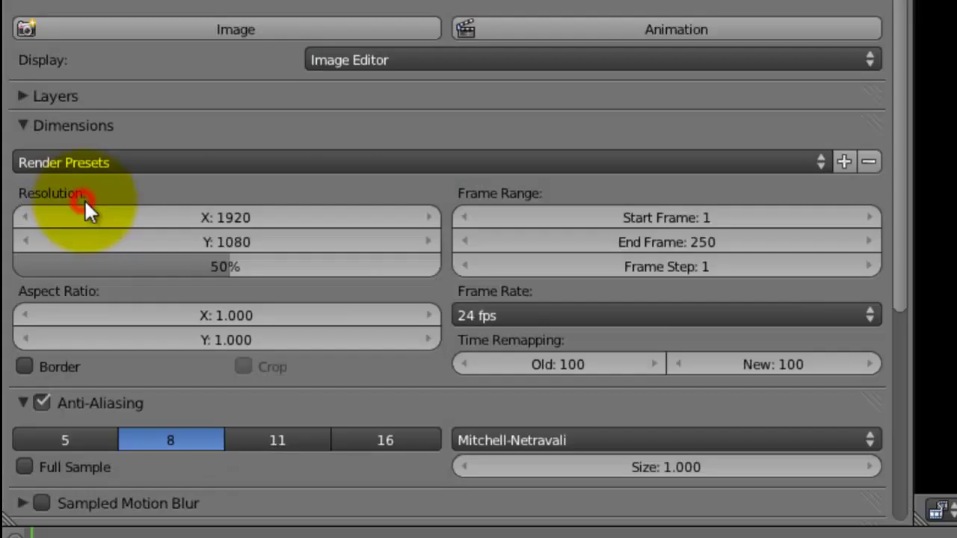
pyautogui.click(208, 256)
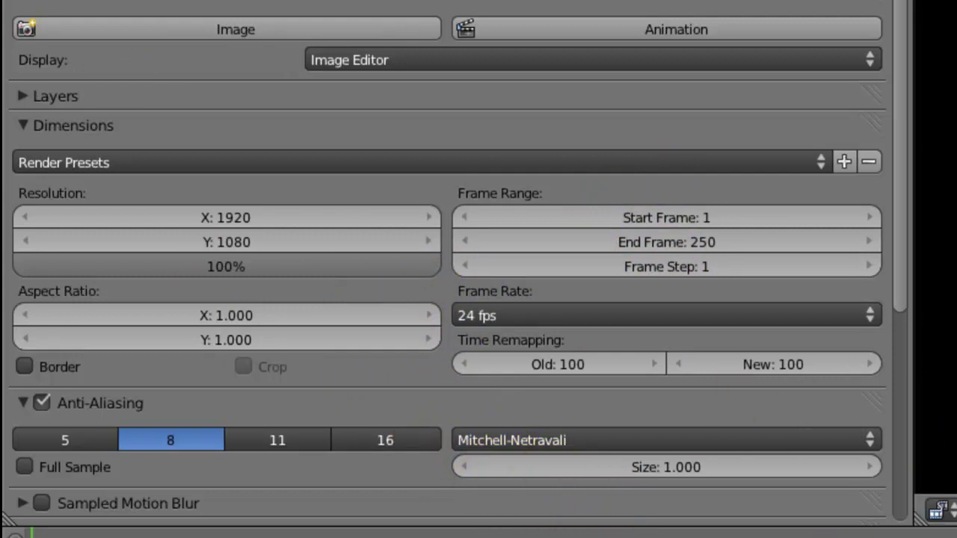
# - Play the image sequence, toggling the preview and sequencer full-screen, then restore the Video Editing layout
pyautogui.hotkey('alt', 'a')
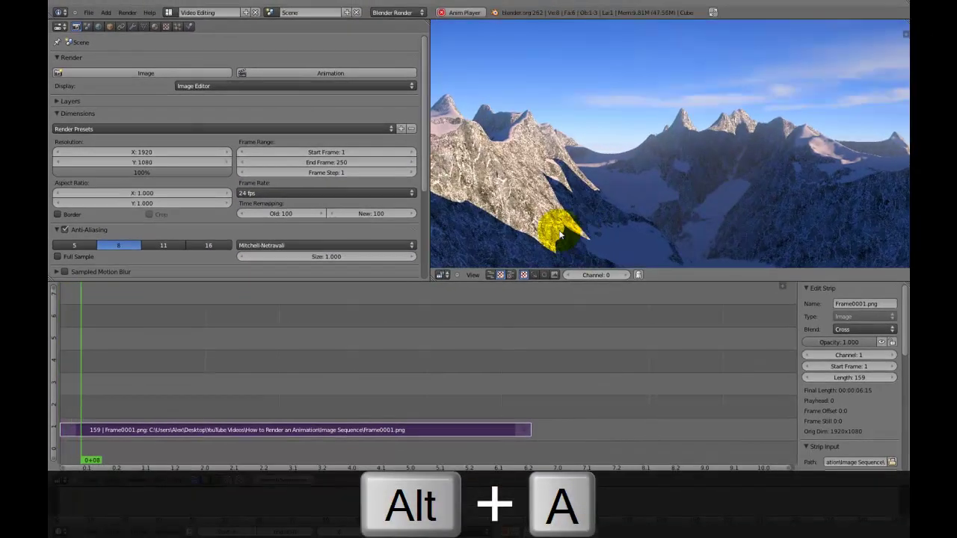
pyautogui.hotkey('shift', 'space')
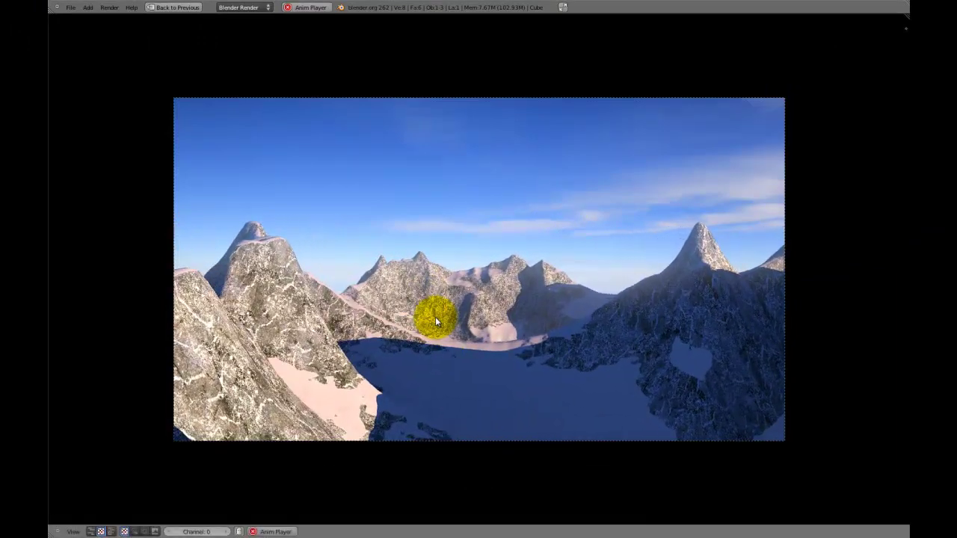
pyautogui.hotkey('shift', 'space')
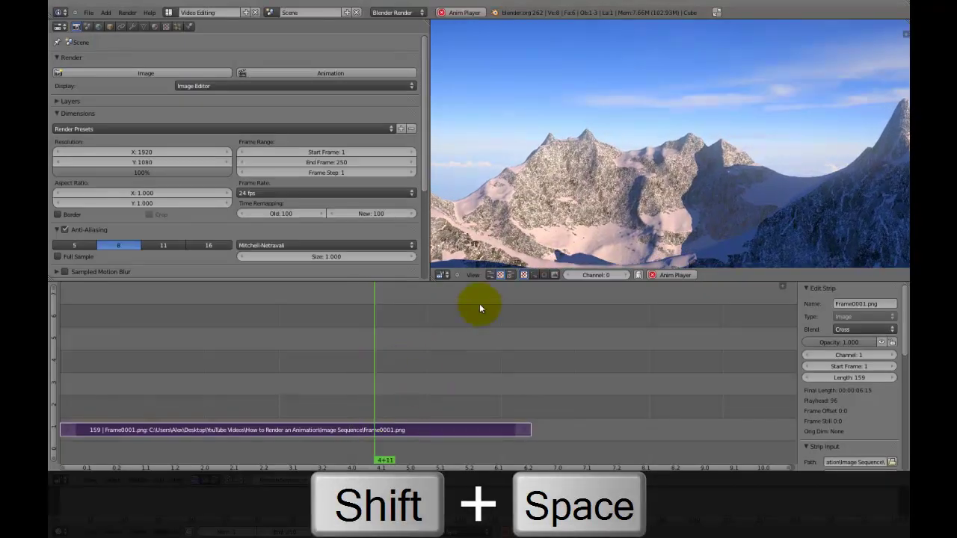
pyautogui.hotkey('shift', 'space')
pyautogui.hotkey('shift', 'space')
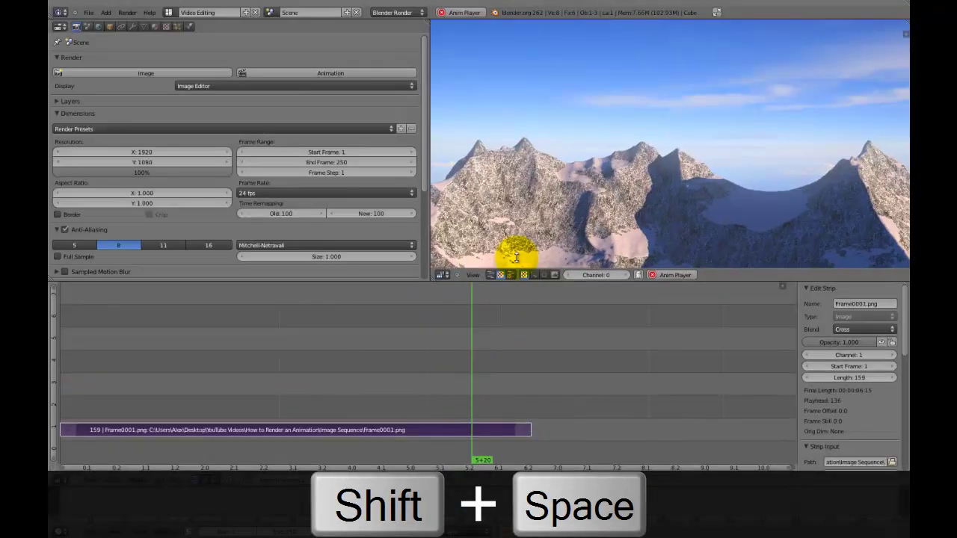
pyautogui.hotkey('shift', 'space')
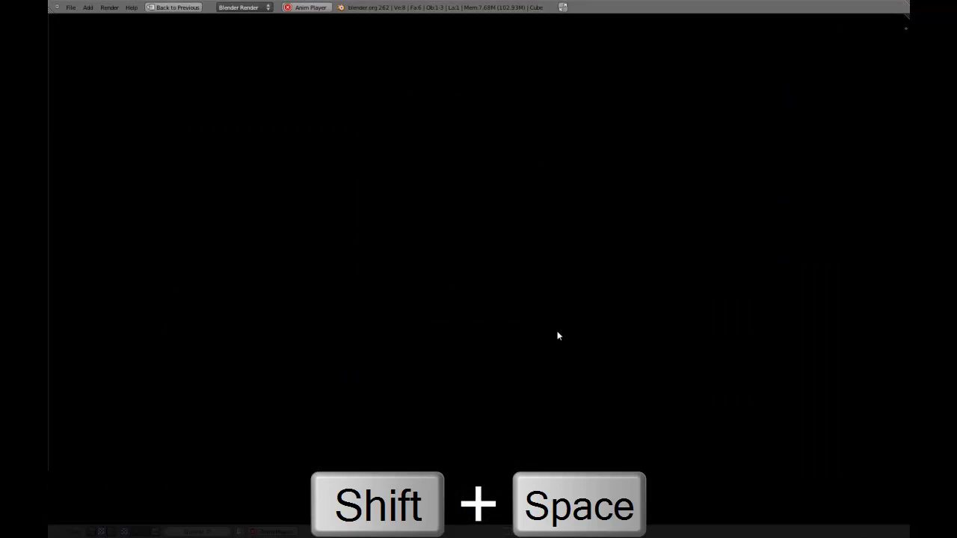
pyautogui.hotkey('shift', 'space')
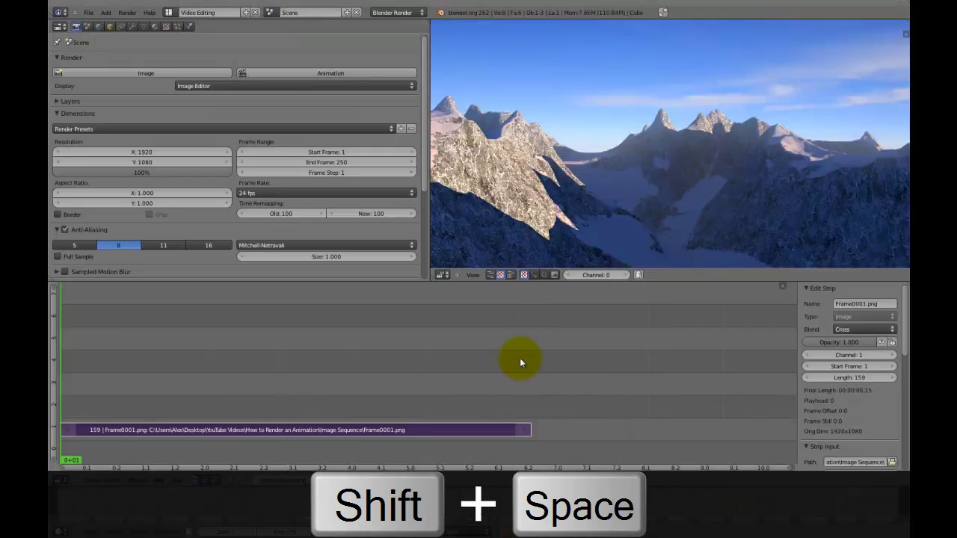
# - Cancel an Add Image browse without adding files, then fold away the Dimensions panel
pyautogui.click(159, 482)
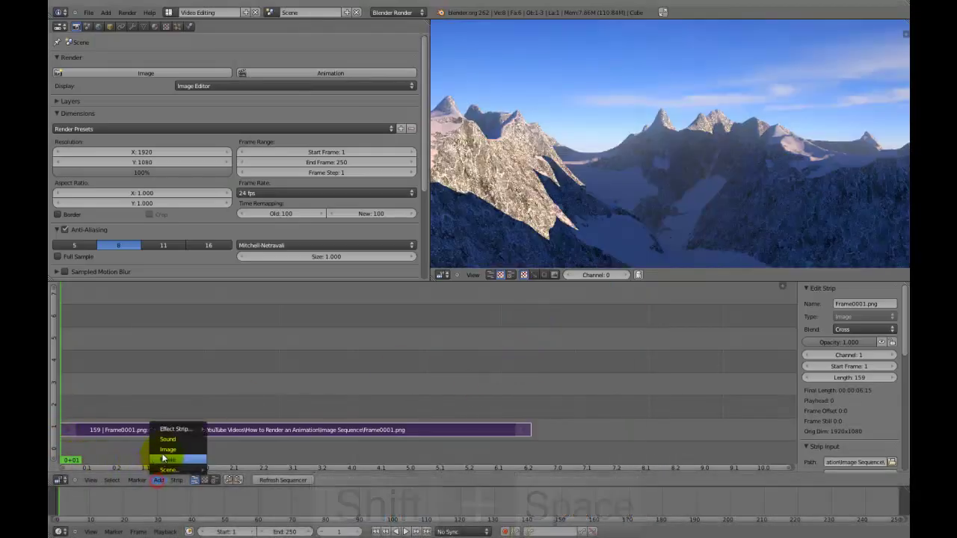
pyautogui.click(166, 449)
pyautogui.press('a')
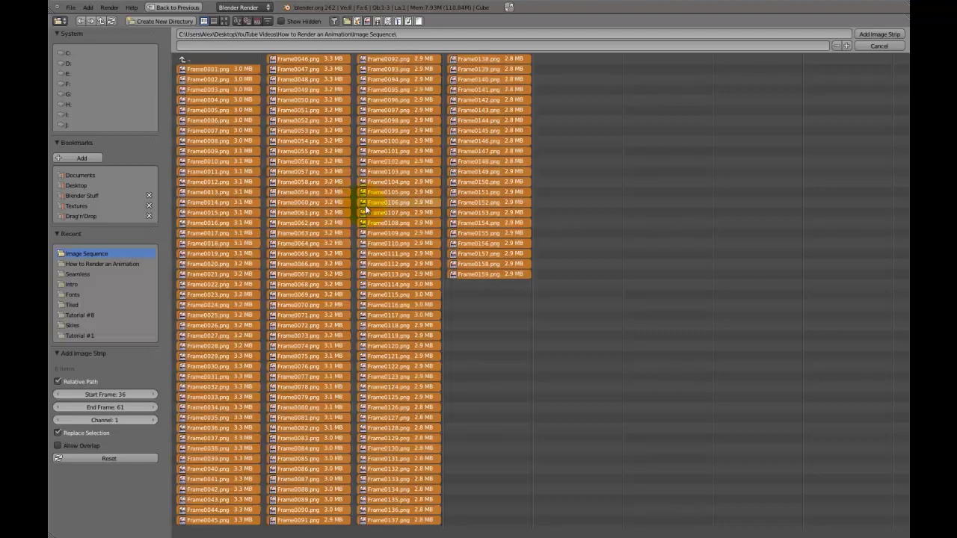
pyautogui.press('a')
pyautogui.click(875, 39)
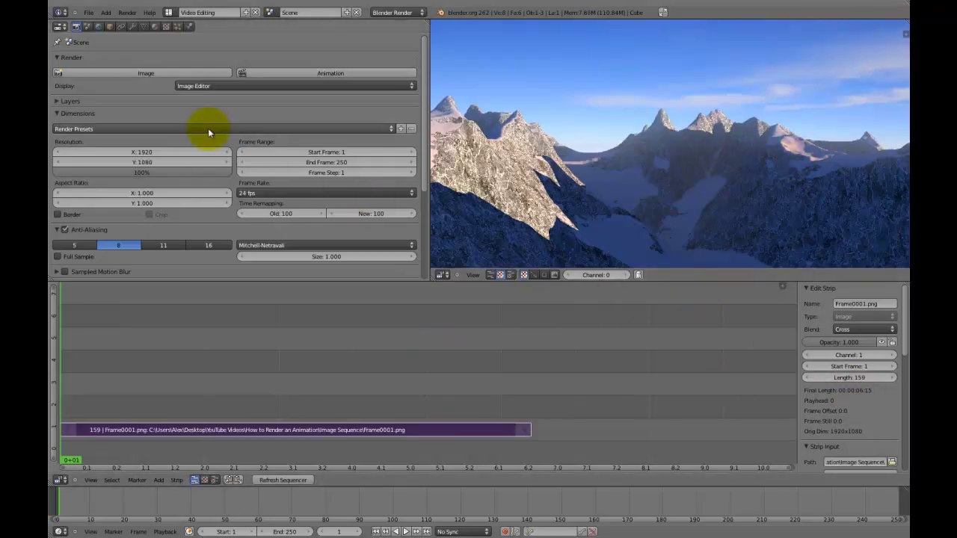
pyautogui.click(59, 114)
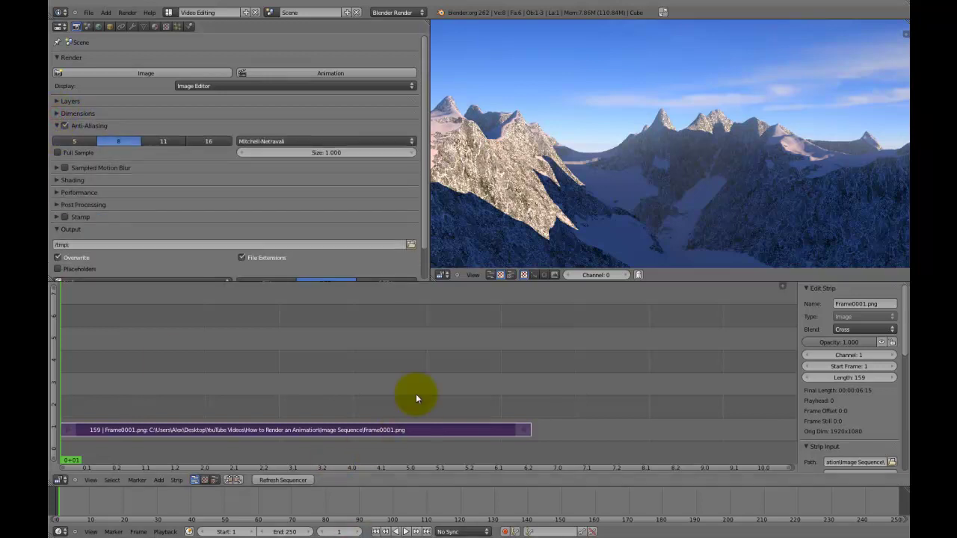
# - Cancel adding a sound strip, then fold away the Anti-Aliasing panel
pyautogui.click(155, 482)
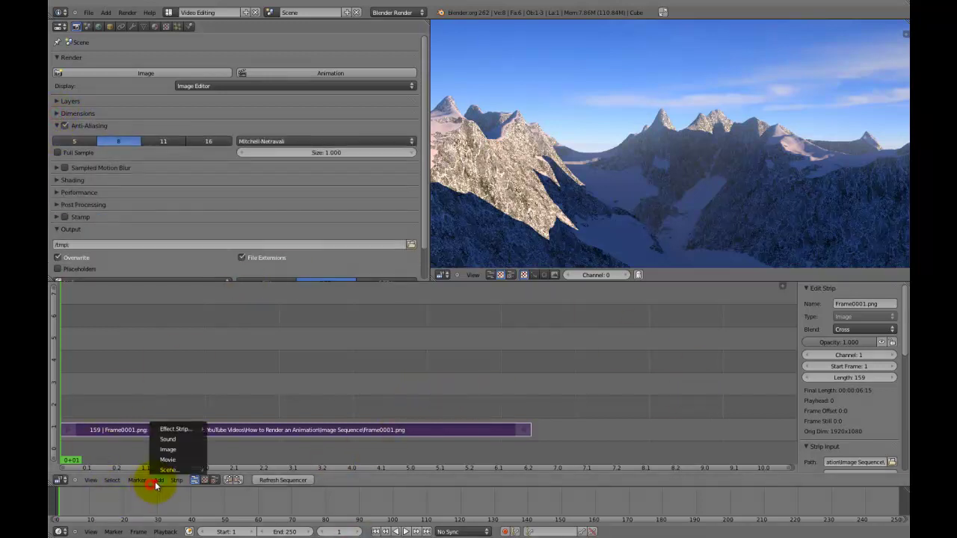
pyautogui.click(176, 440)
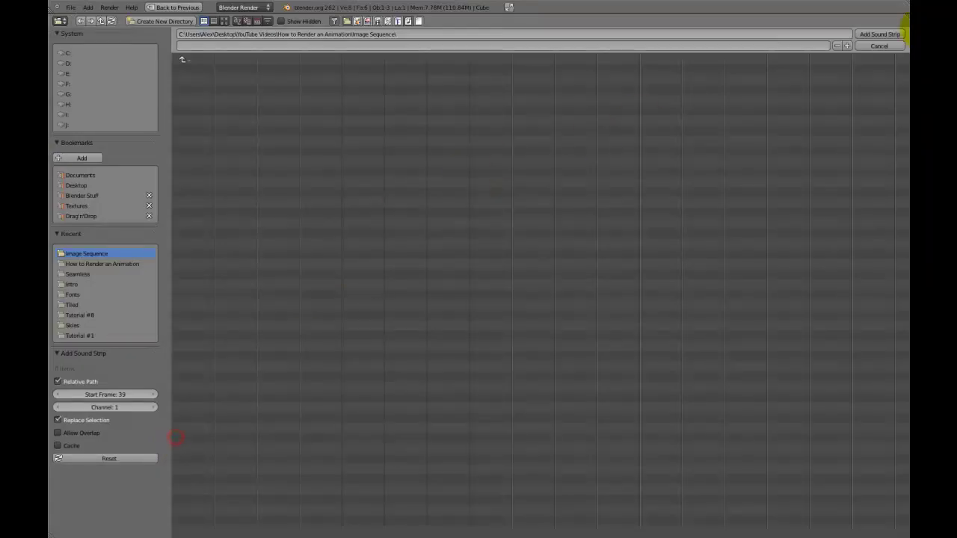
pyautogui.click(876, 45)
pyautogui.click(58, 126)
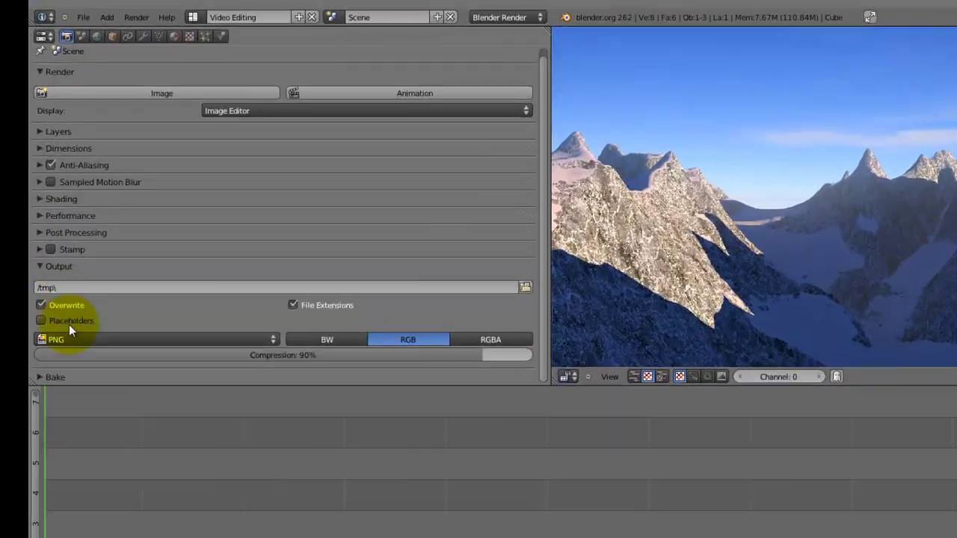
# - Switch the output file format from PNG to MPEG and choose AVI as the container
pyautogui.click(70, 338)
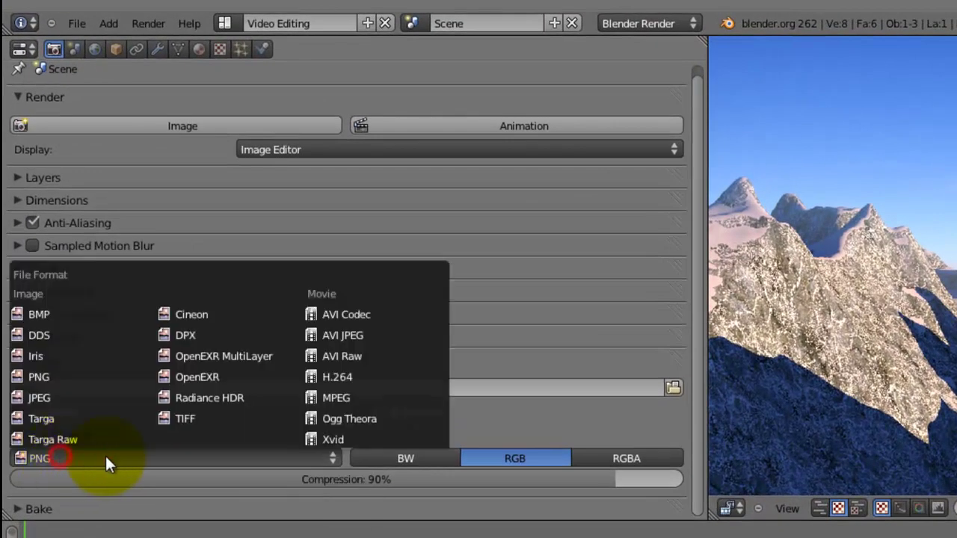
pyautogui.click(269, 462)
pyautogui.click(338, 400)
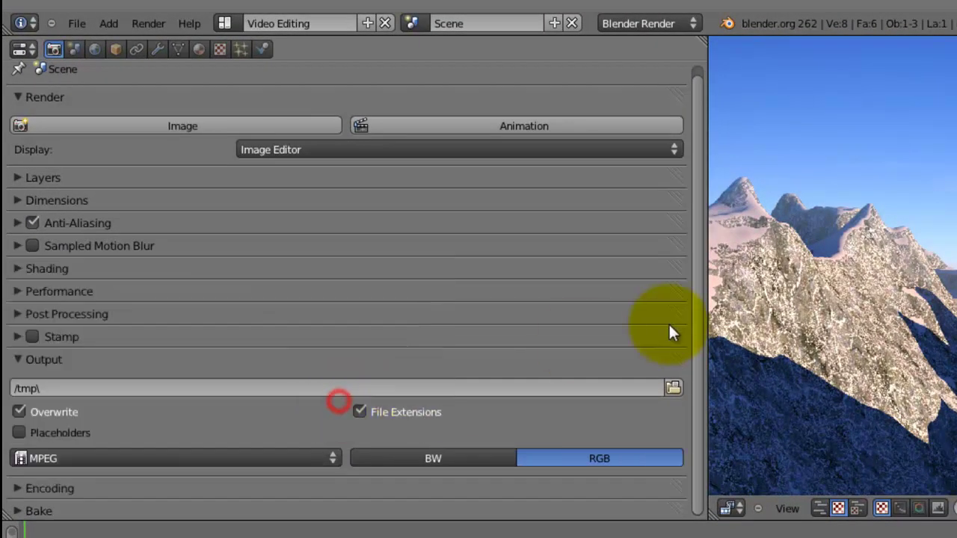
pyautogui.click(27, 359)
pyautogui.click(27, 382)
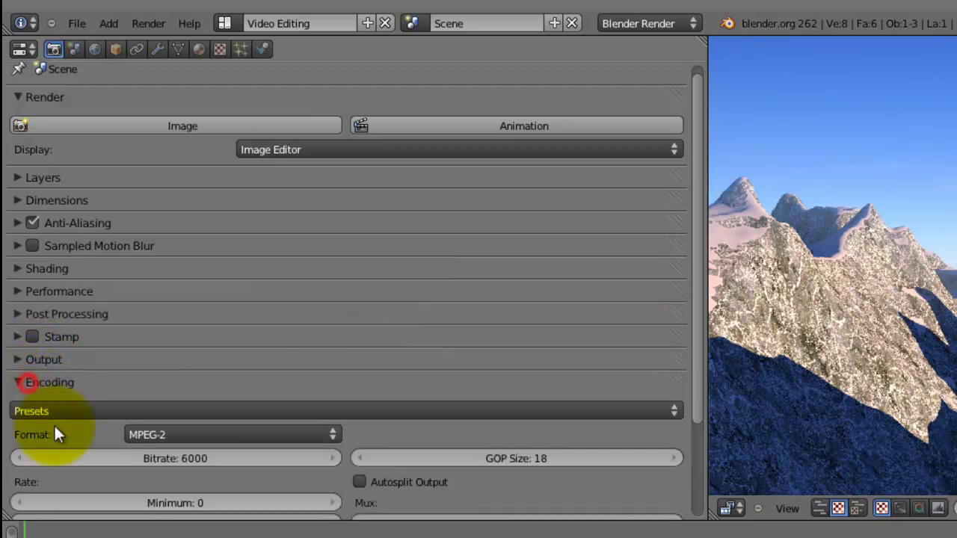
pyautogui.scroll(-3, 187, 441)
pyautogui.click(179, 359)
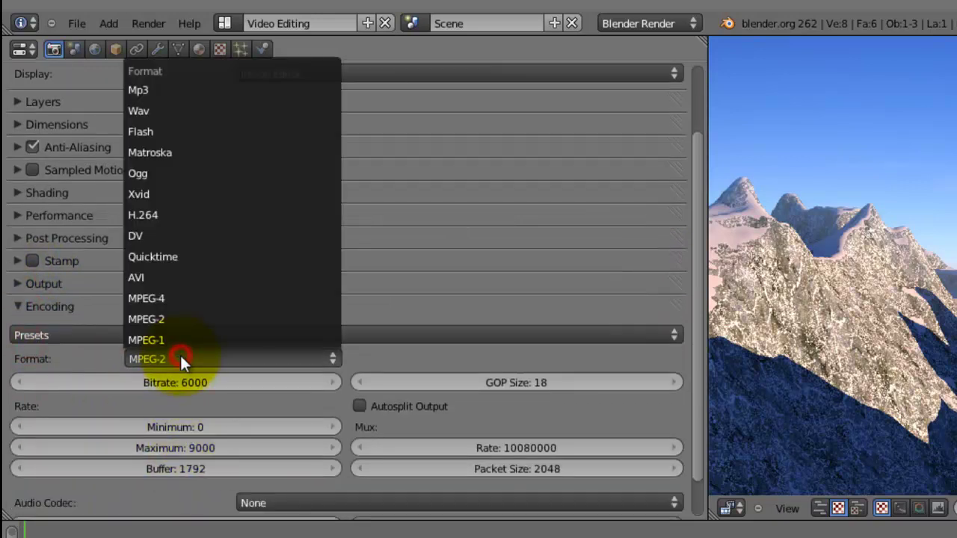
pyautogui.click(162, 278)
# - Set the video codec to MPEG-4(divx) and the audio codec to MP3
pyautogui.click(478, 359)
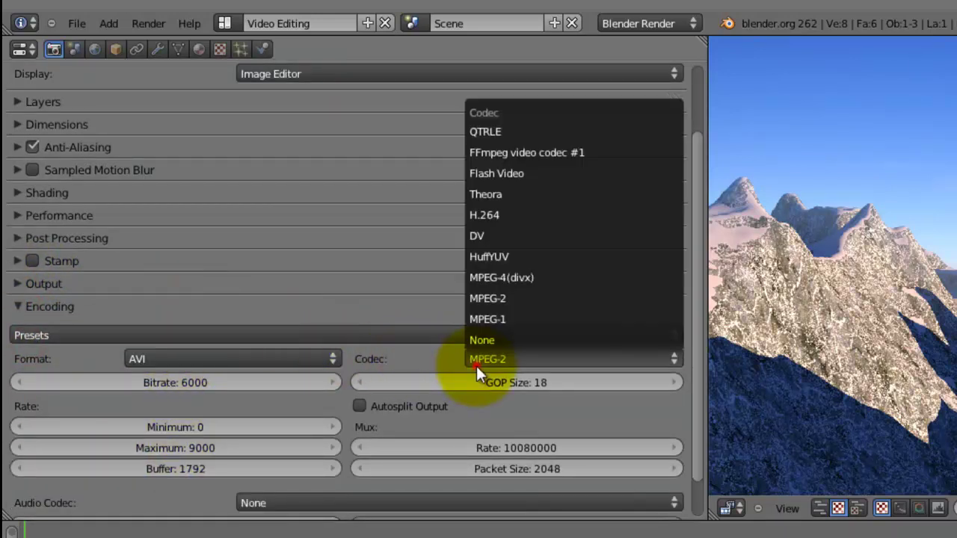
pyautogui.click(491, 298)
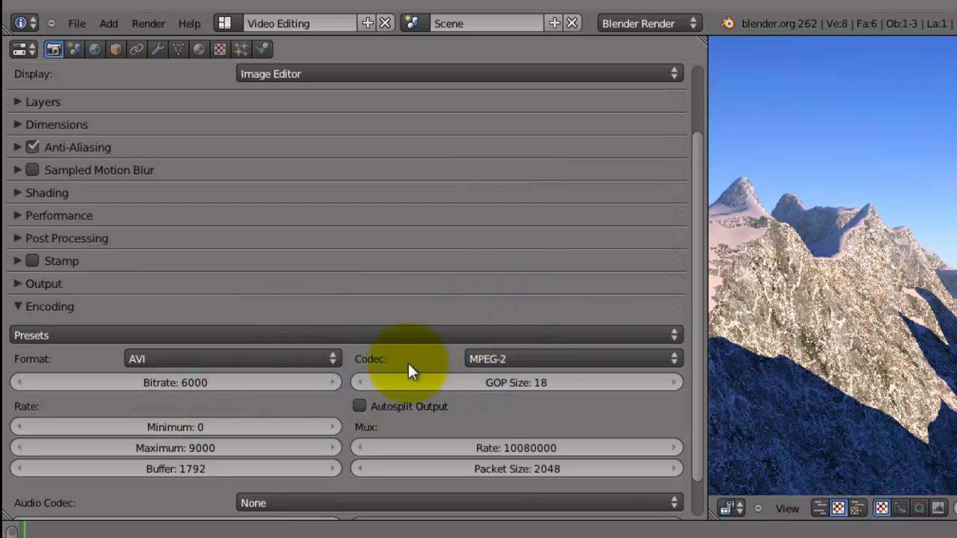
pyautogui.click(469, 360)
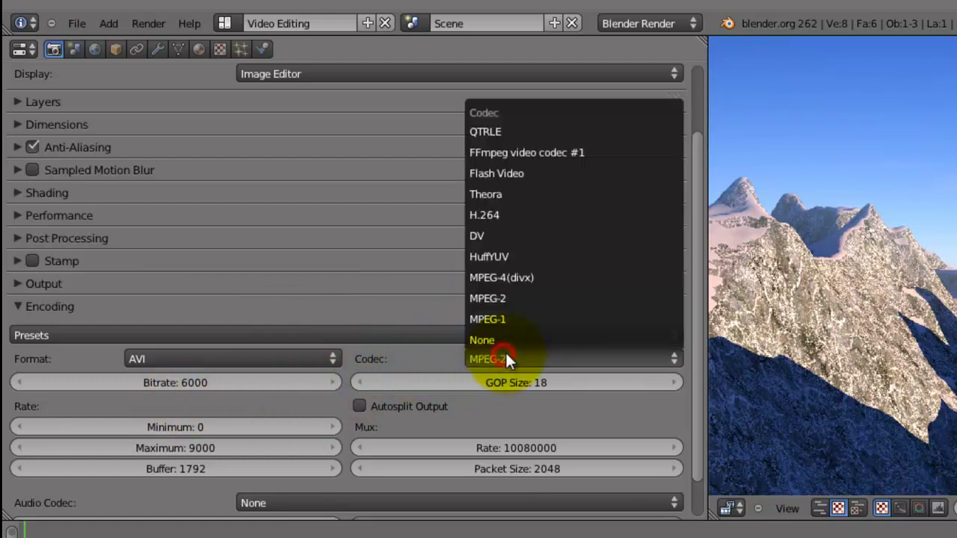
pyautogui.click(509, 278)
pyautogui.scroll(-2, 450, 410)
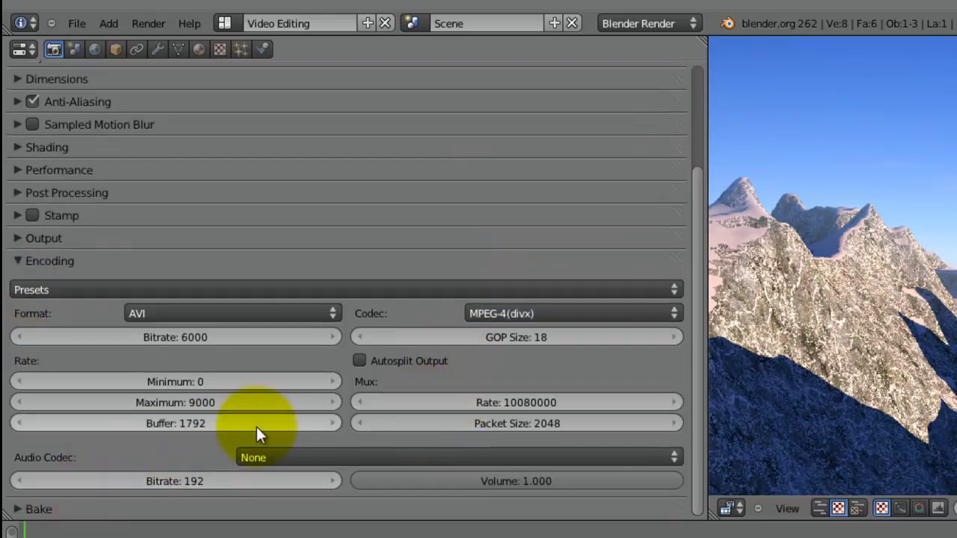
pyautogui.click(270, 452)
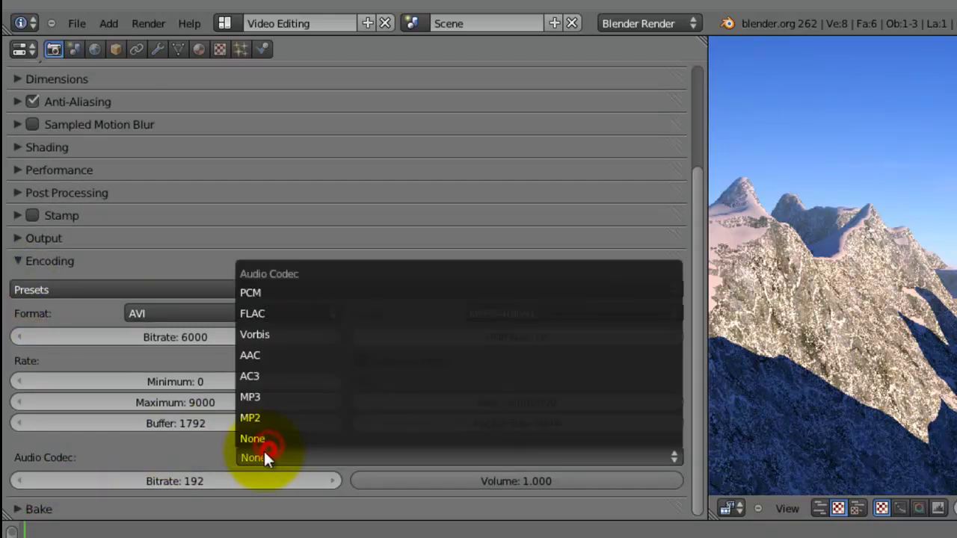
pyautogui.click(253, 395)
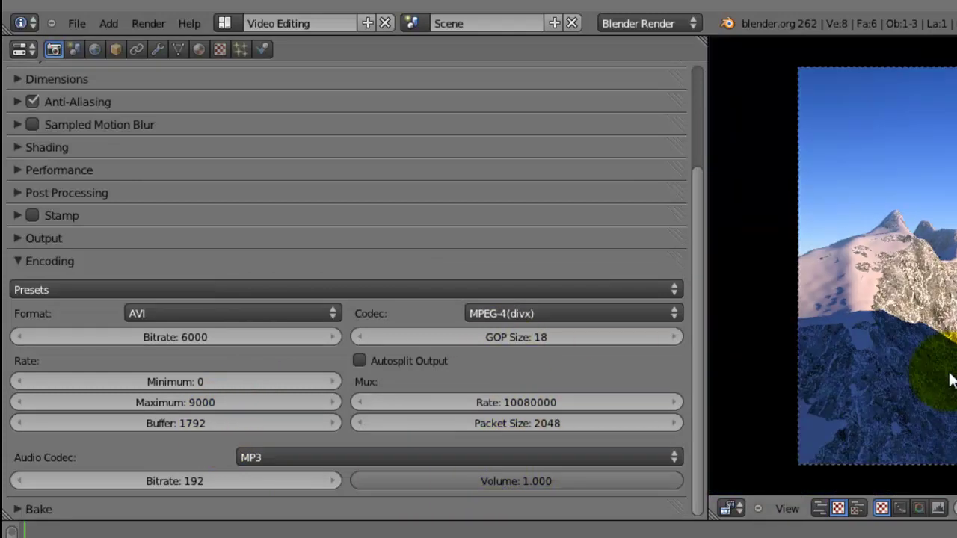
# - Point the render output to 'Final Render' in Desktop > YouTube Videos > How to Render an Animation
pyautogui.click(18, 260)
pyautogui.click(17, 238)
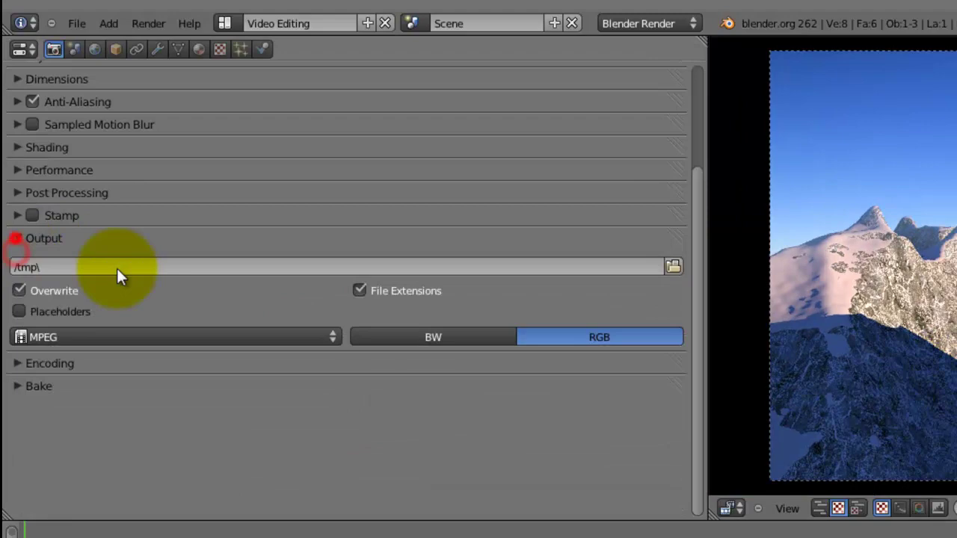
pyautogui.click(675, 266)
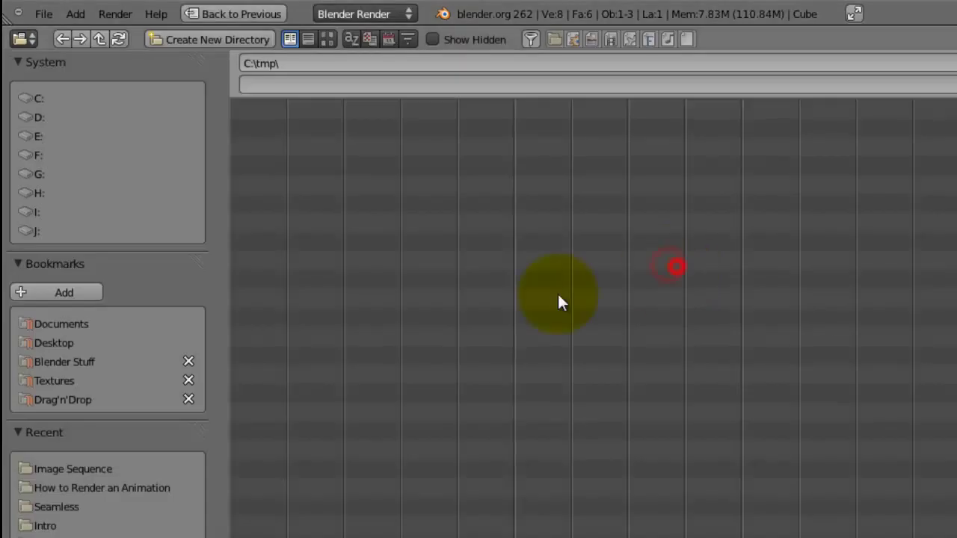
pyautogui.click(68, 344)
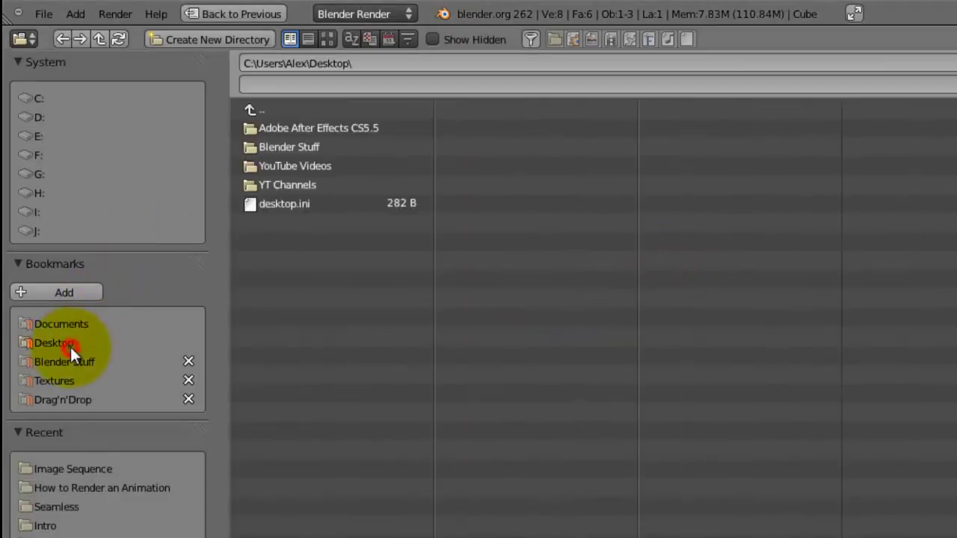
pyautogui.click(319, 165)
pyautogui.click(318, 135)
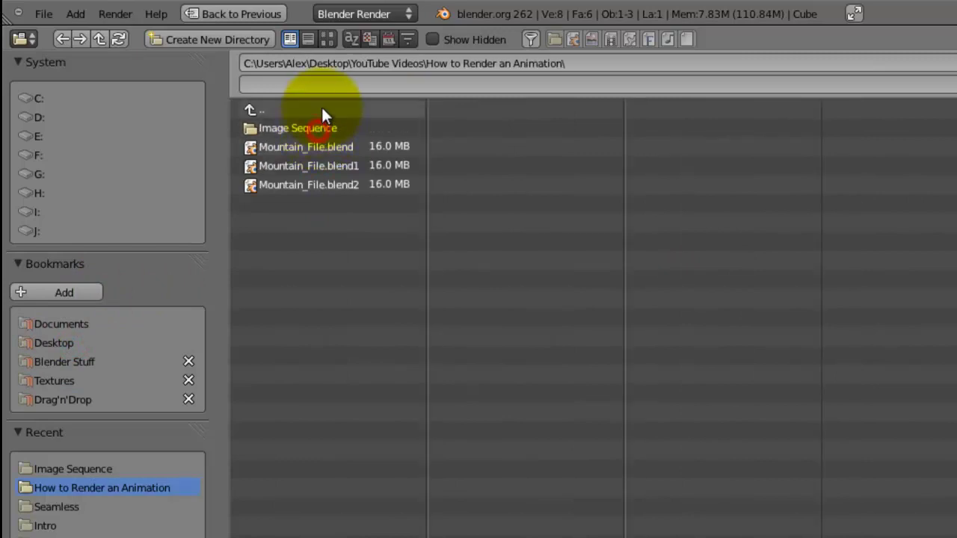
pyautogui.click(303, 84)
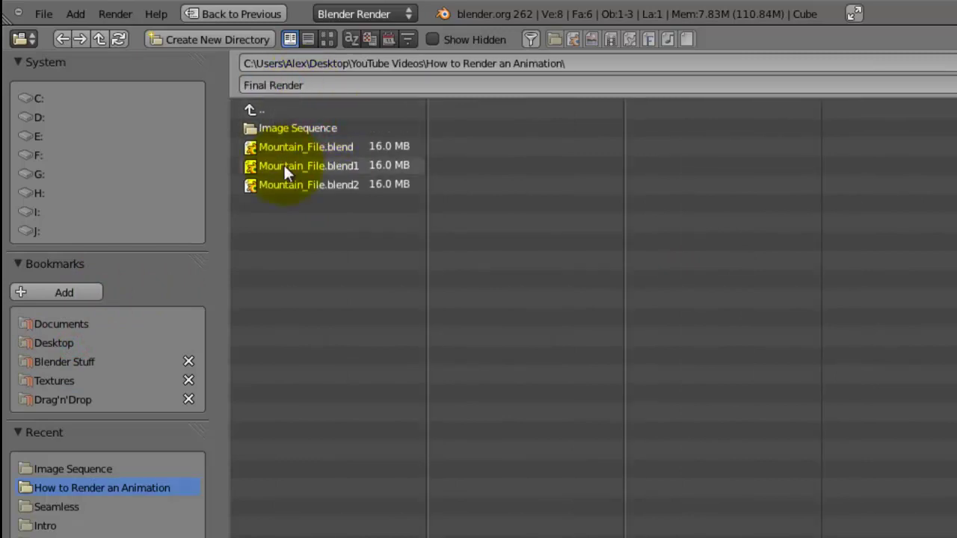
pyautogui.press('Return')
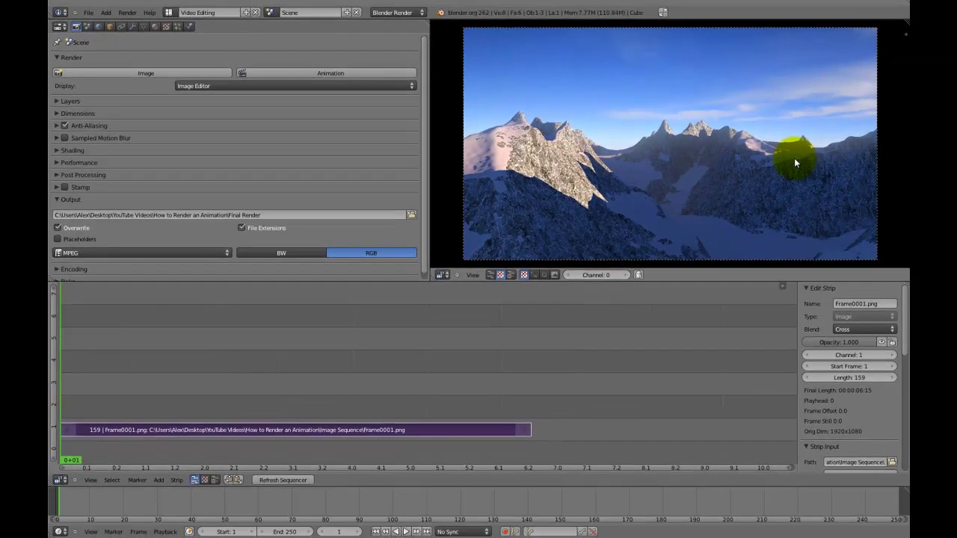
# - Render all 250 frames with Ctrl+F12 and maximize the render view to watch progress
pyautogui.hotkey('ctrl', 'F12')
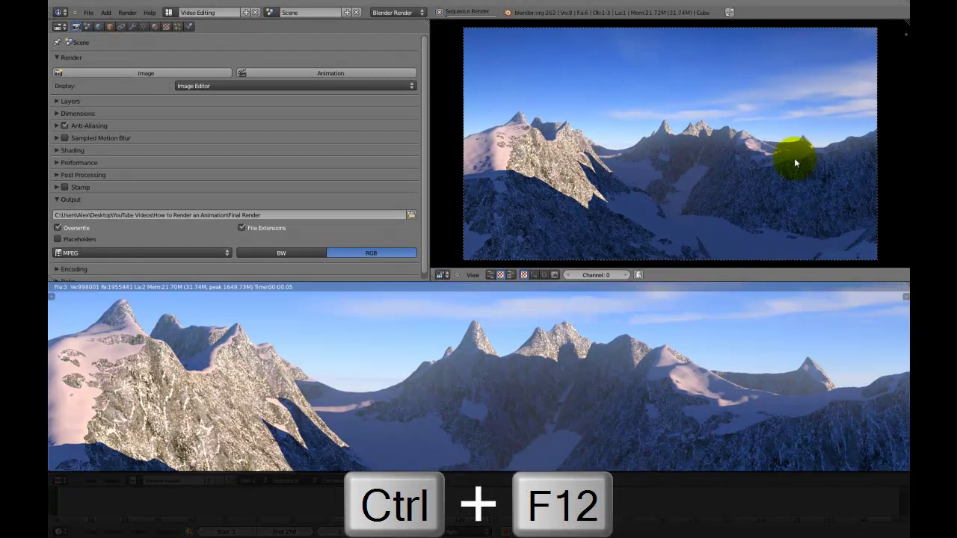
pyautogui.hotkey('shift', 'space')
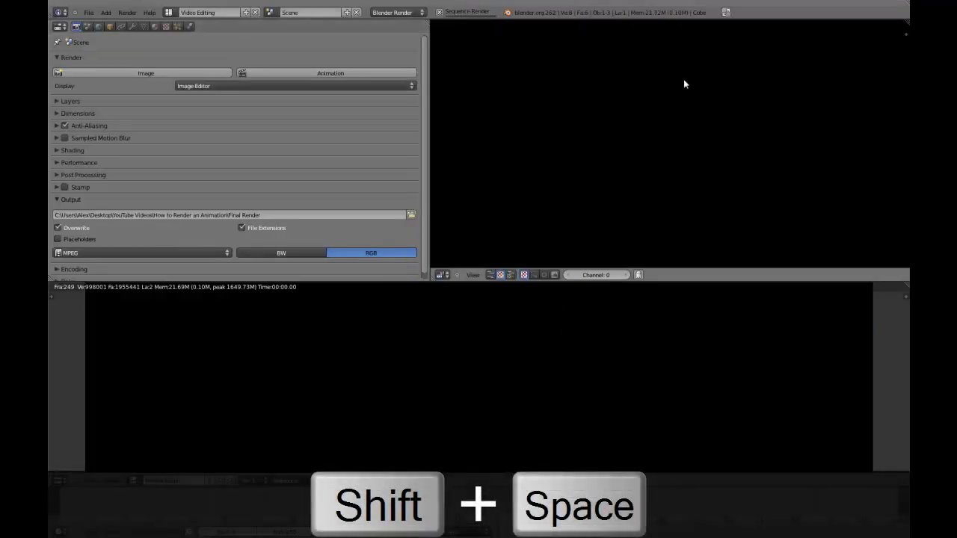
# - Close Blender, minimize Adobe Download Assistant, and open the Final Render0001-0250 clip
pyautogui.click(663, 12)
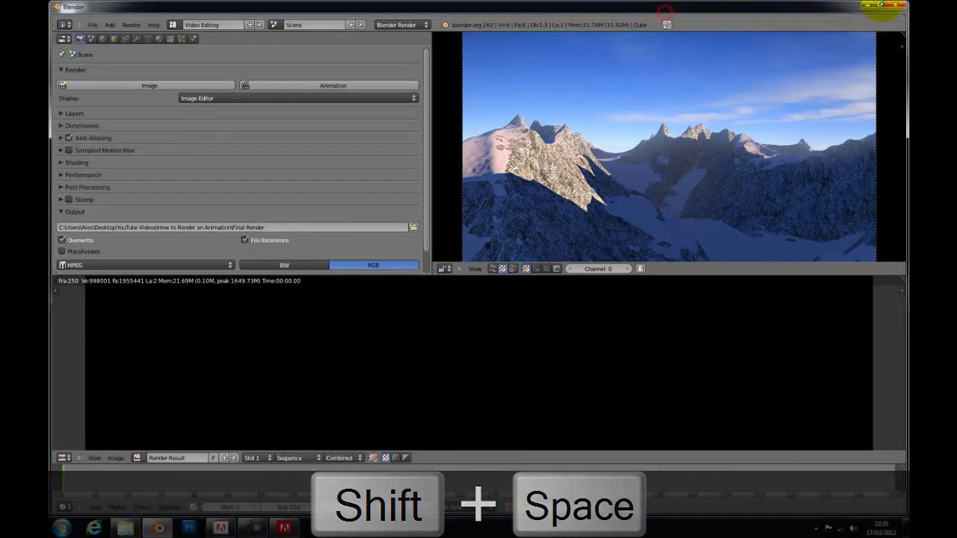
pyautogui.click(900, 7)
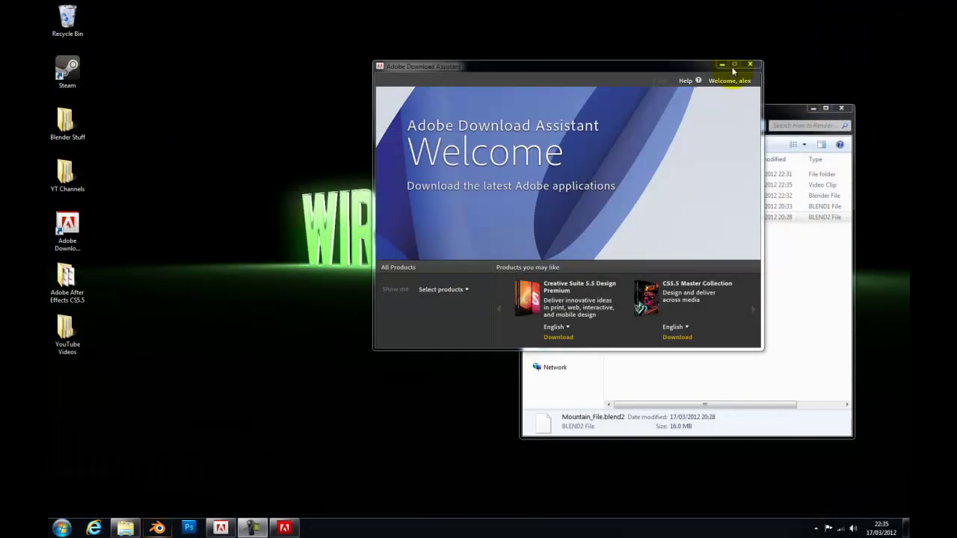
pyautogui.click(722, 65)
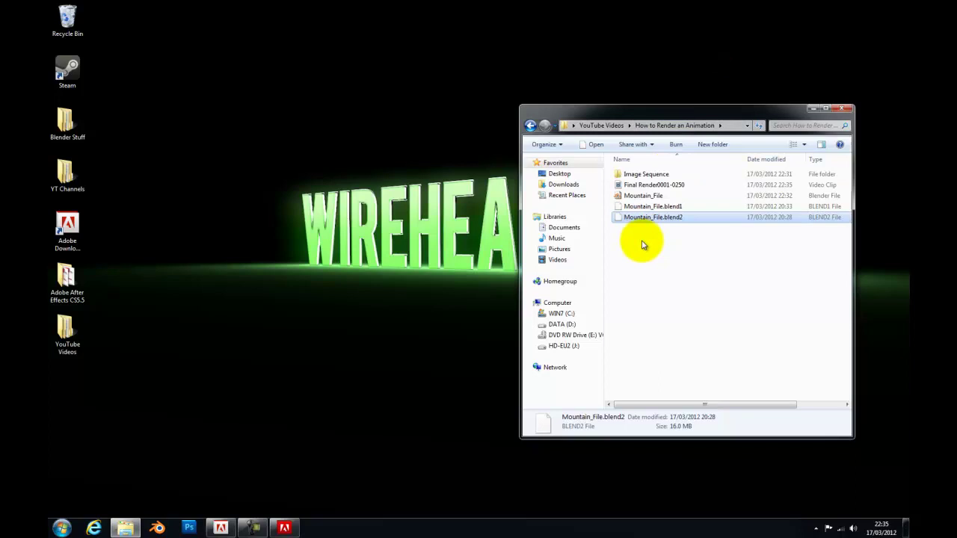
pyautogui.doubleClick(639, 187)
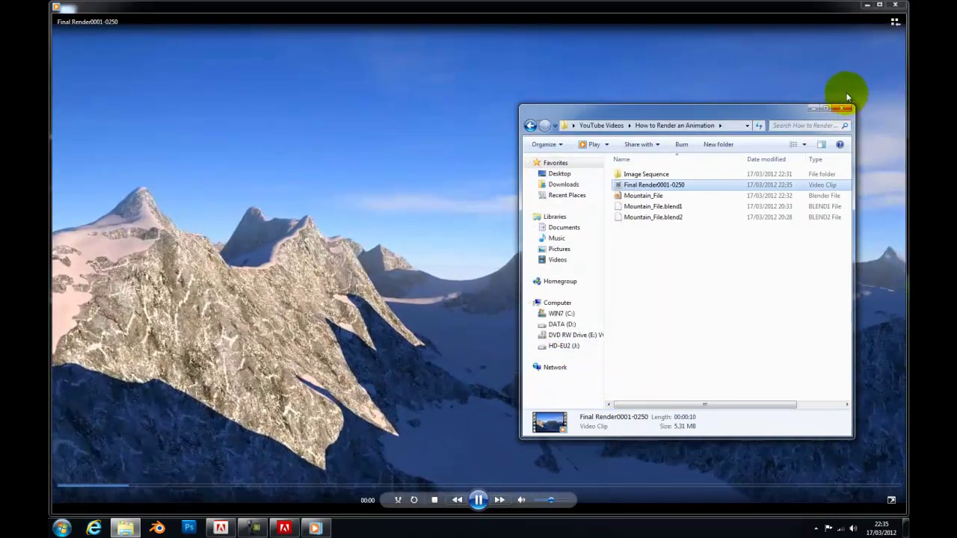
# - Minimize the Explorer window so the Final Render clip plays unobstructed in Media Player
pyautogui.click(813, 108)
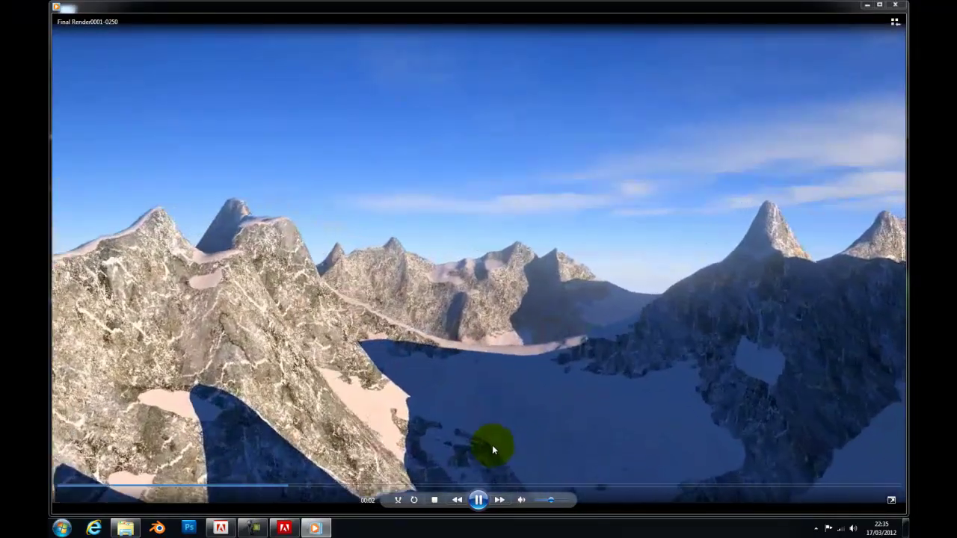